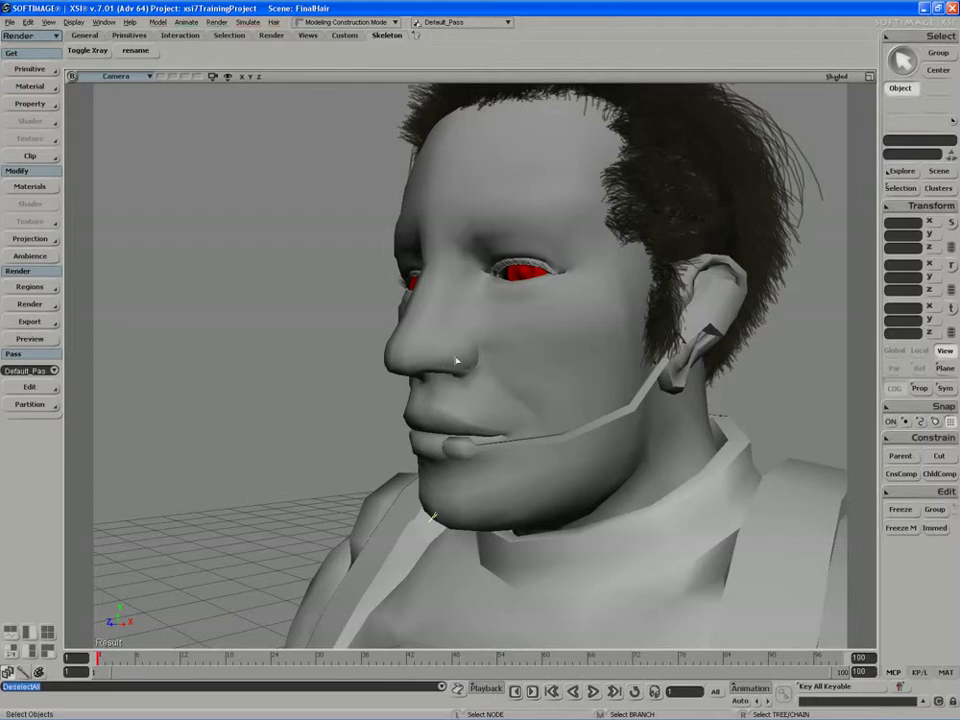
Select the head mesh and activate paint selection of its polygons, with the headset side of the jaw in view.
{"action": "left_click", "coordinate": [456, 373]}
{"action": "key", "text": "s"}
{"action": "left_click_drag", "start_coordinate": [450, 373], "coordinate": [450, 351]}
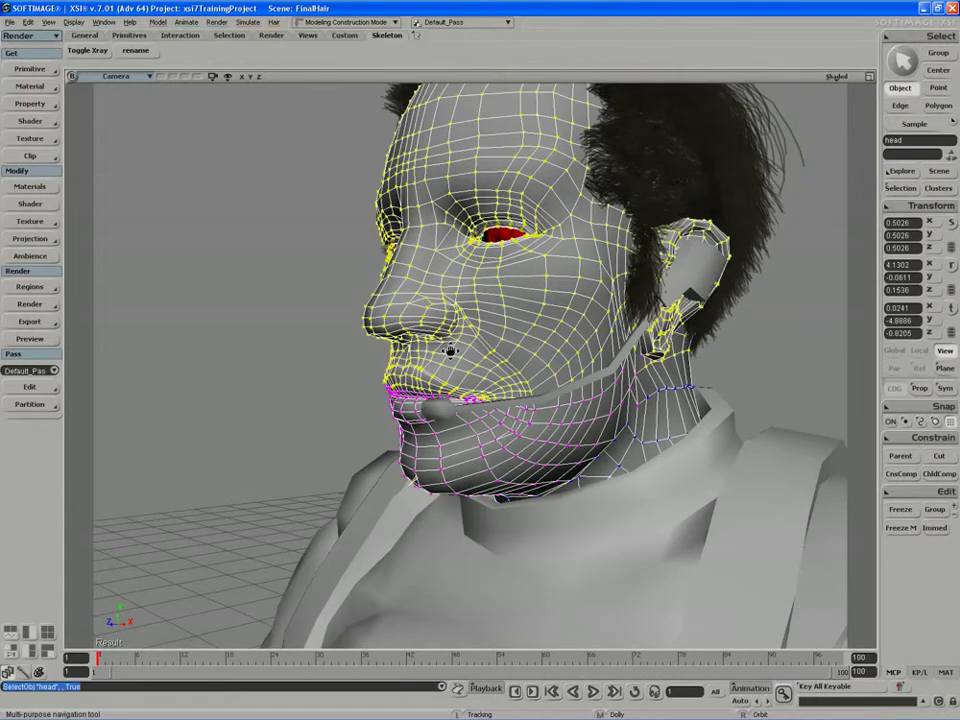
{"action": "middle_click_drag", "start_coordinate": [450, 351], "coordinate": [423, 347]}
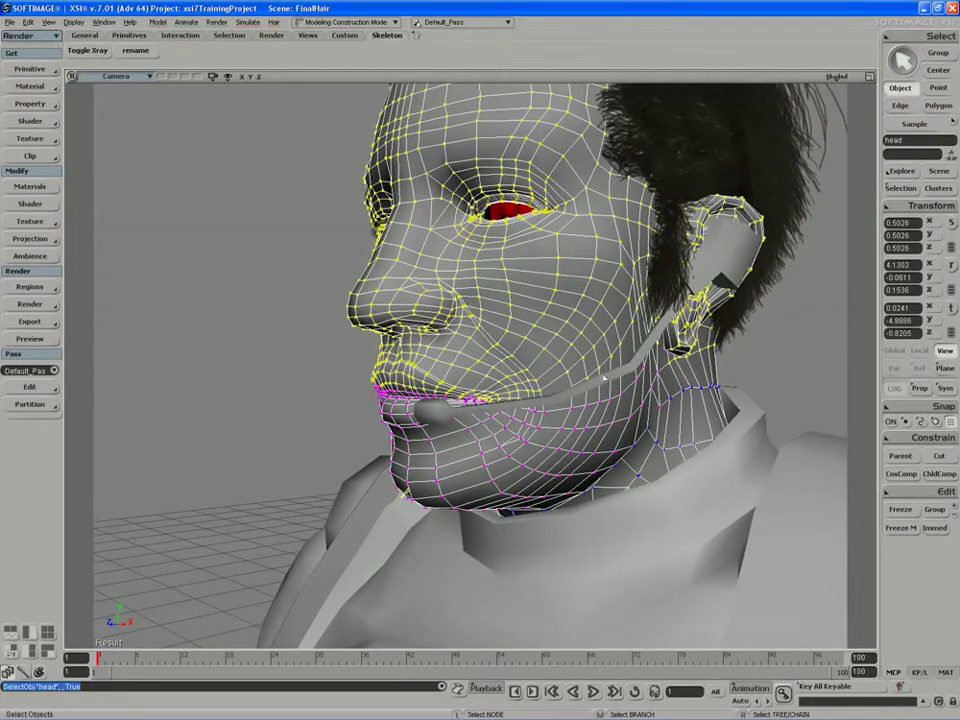
{"action": "left_click_drag", "start_coordinate": [521, 452], "coordinate": [450, 426]}
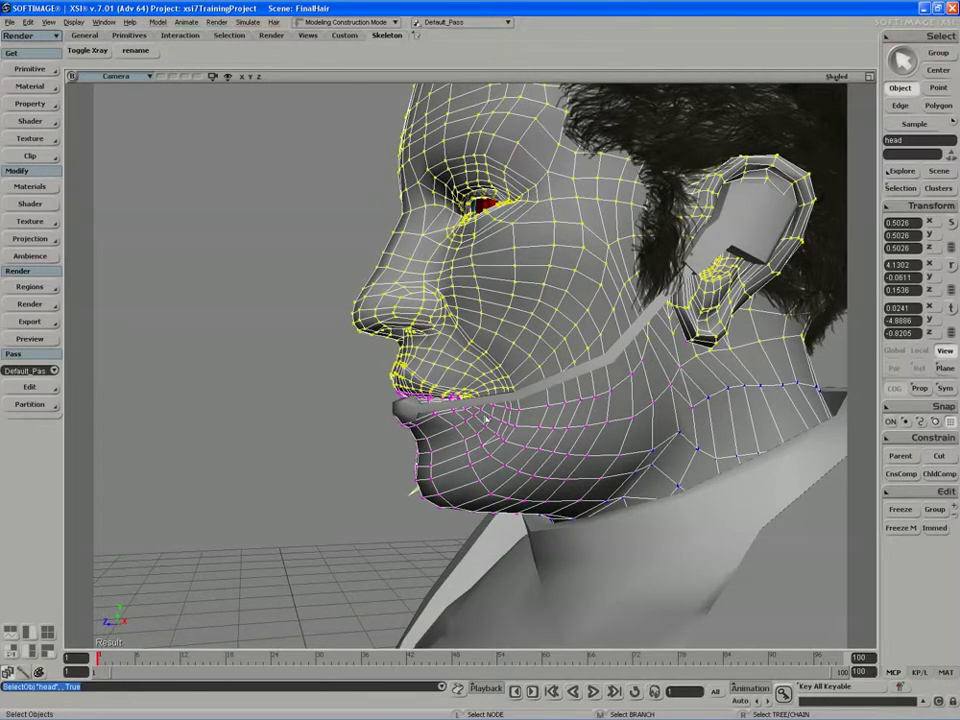
{"action": "key", "text": "u"}
{"action": "key", "text": "F11"}
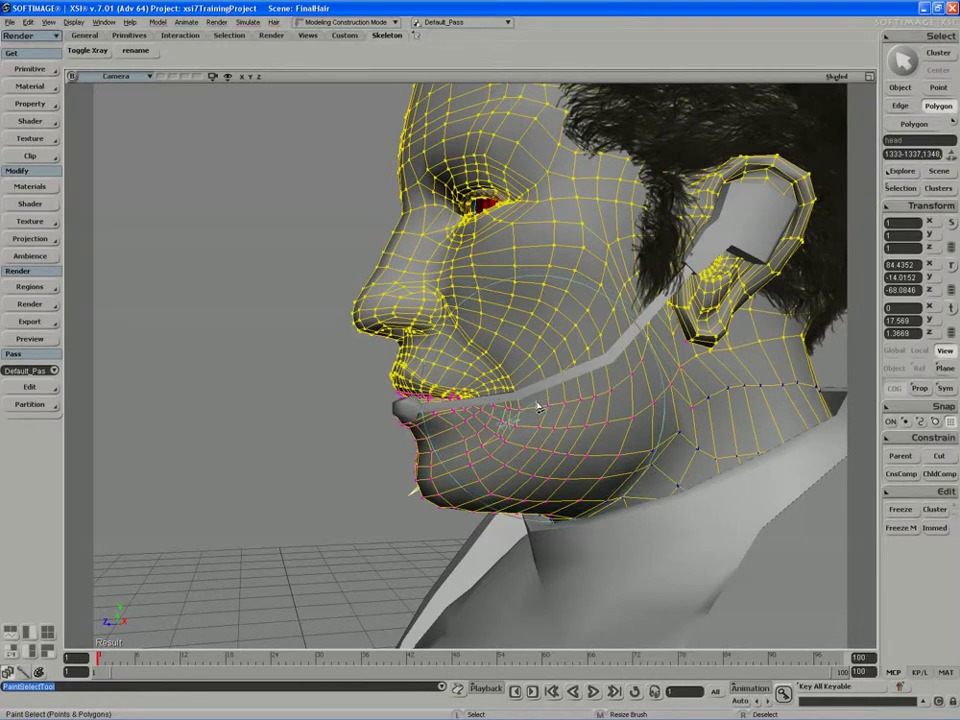
Paint-select the lower jaw polygons on the headset side, from the back of the jaw forward to the chin.
{"action": "key", "text": "s"}
{"action": "right_click_drag", "start_coordinate": [586, 428], "coordinate": [572, 446]}
{"action": "middle_click_drag", "start_coordinate": [572, 446], "coordinate": [573, 446]}
{"action": "key", "text": "s"}
{"action": "mouse_move", "coordinate": [573, 446]}
{"action": "right_mouse_down"}
{"action": "mouse_move", "coordinate": [581, 422]}
{"action": "mouse_move", "coordinate": [591, 454]}
{"action": "mouse_move", "coordinate": [620, 455]}
{"action": "right_mouse_up"}
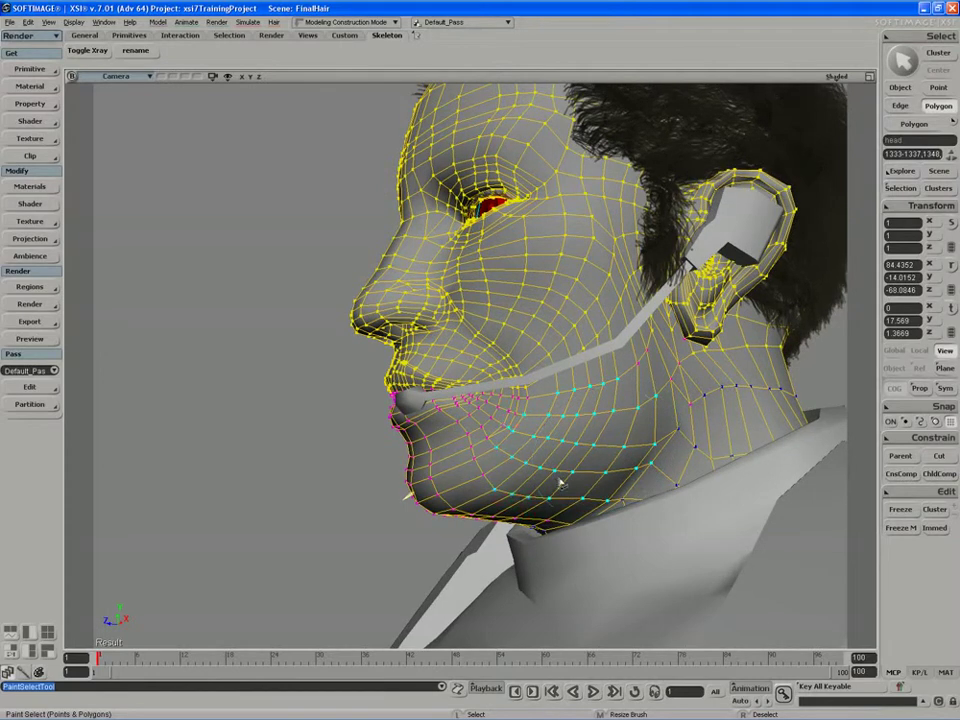
{"action": "left_click_drag", "start_coordinate": [560, 484], "coordinate": [446, 510]}
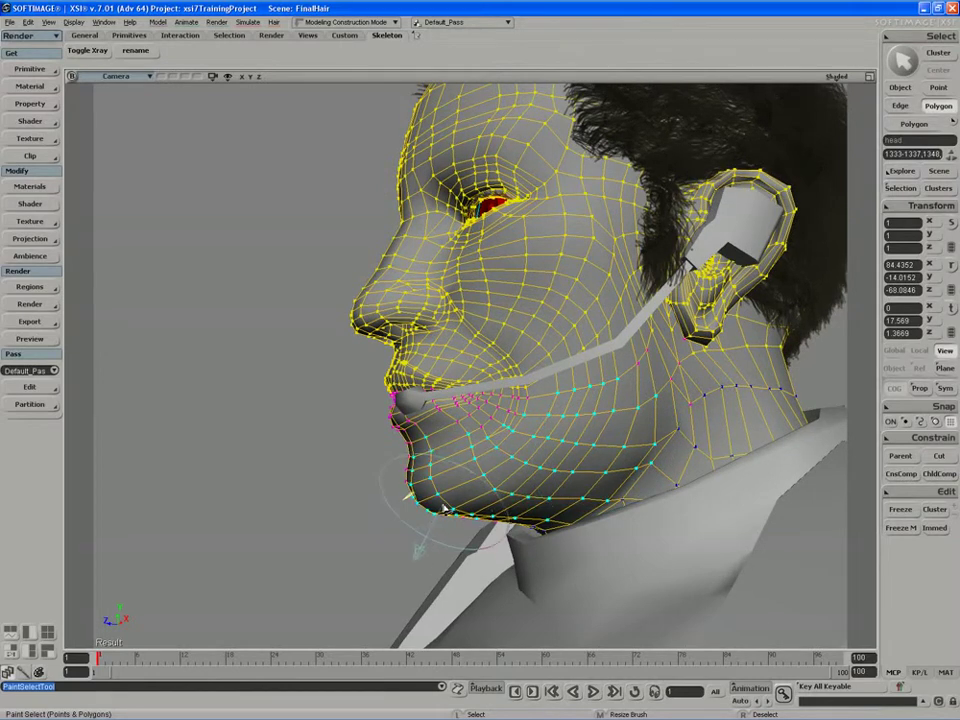
Extend the polygon selection on the headset side up the cheek and jawline to the sideburn.
{"action": "left_click_drag", "start_coordinate": [571, 449], "coordinate": [588, 424]}
{"action": "key", "text": "s"}
{"action": "right_click_drag", "start_coordinate": [589, 413], "coordinate": [576, 422]}
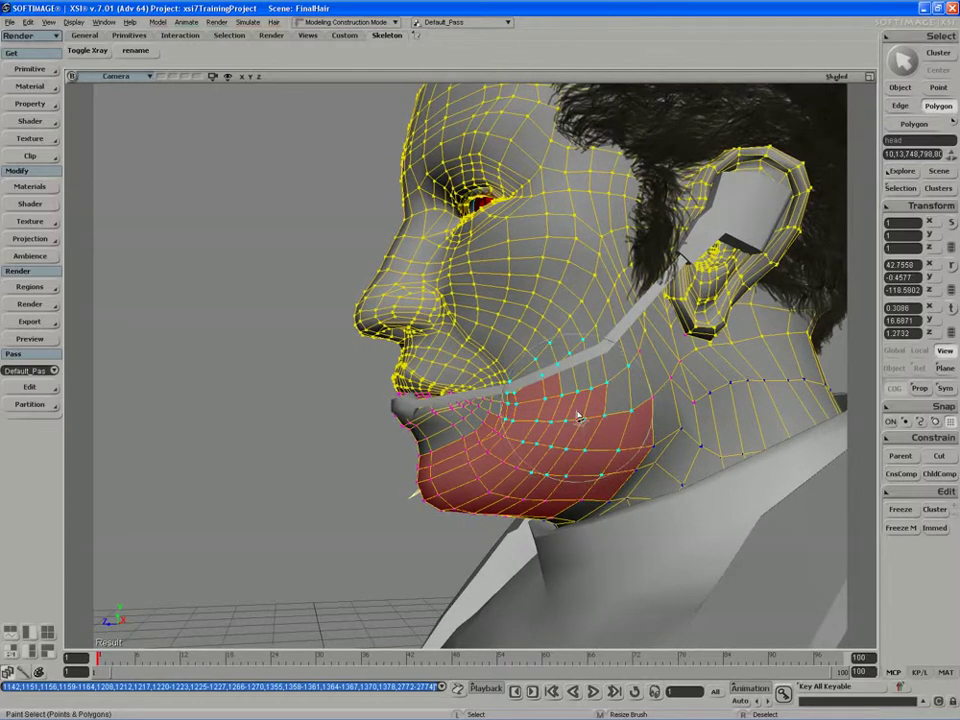
{"action": "mouse_move", "coordinate": [578, 417]}
{"action": "left_mouse_down"}
{"action": "mouse_move", "coordinate": [572, 390]}
{"action": "mouse_move", "coordinate": [606, 327]}
{"action": "mouse_move", "coordinate": [617, 390]}
{"action": "left_mouse_up"}
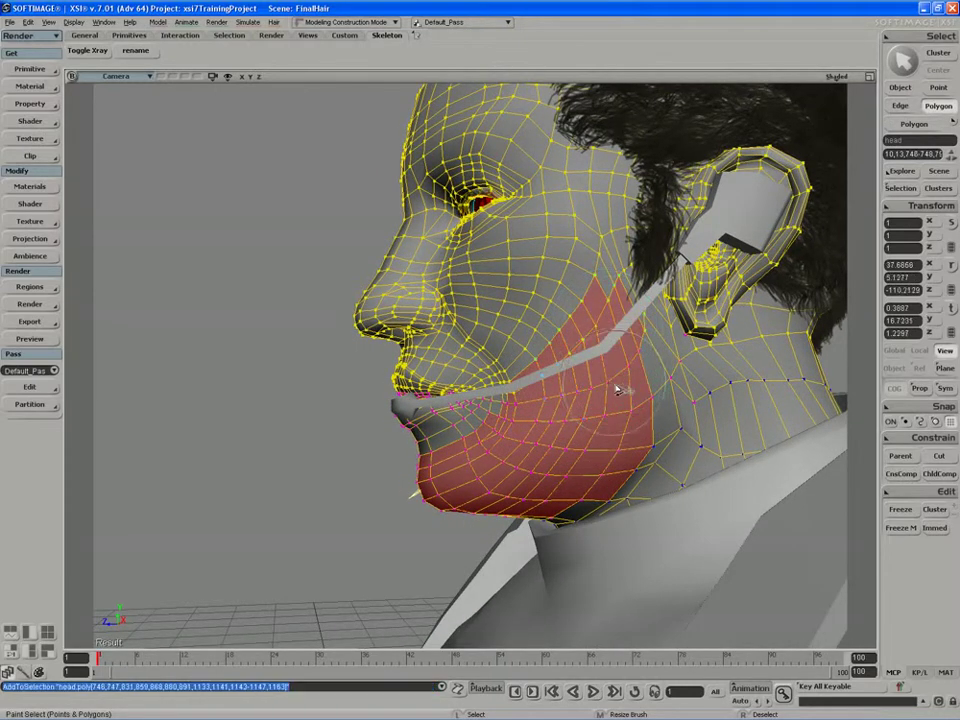
{"action": "middle_click_drag", "start_coordinate": [617, 390], "coordinate": [640, 385]}
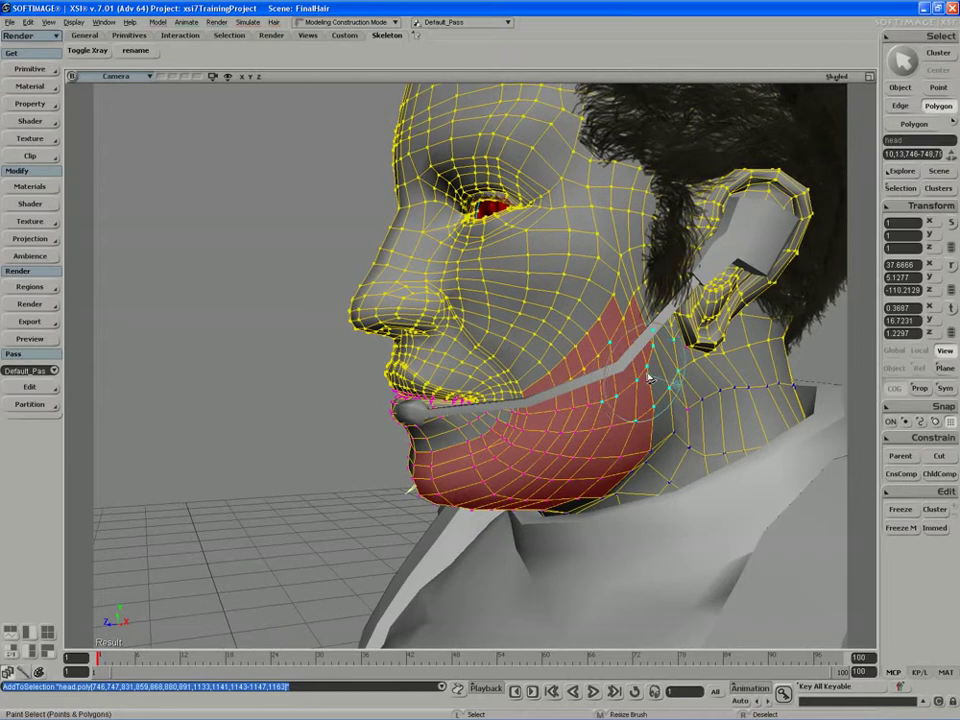
{"action": "mouse_move", "coordinate": [650, 378]}
{"action": "left_mouse_down"}
{"action": "mouse_move", "coordinate": [645, 428]}
{"action": "mouse_move", "coordinate": [630, 378]}
{"action": "mouse_move", "coordinate": [634, 339]}
{"action": "left_mouse_up"}
{"action": "key", "text": "s"}
{"action": "right_click_drag", "start_coordinate": [581, 383], "coordinate": [630, 368]}
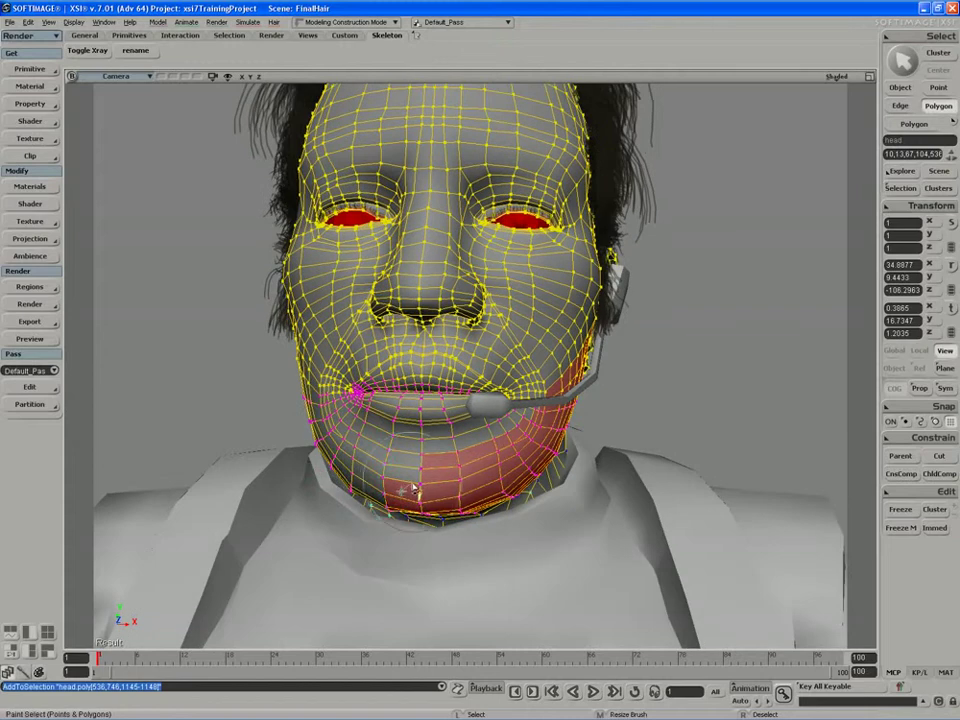
Paint the selection across the front and underside of the chin to the opposite side of the jaw.
{"action": "mouse_move", "coordinate": [384, 487]}
{"action": "left_mouse_down"}
{"action": "mouse_move", "coordinate": [322, 440]}
{"action": "mouse_move", "coordinate": [322, 450]}
{"action": "left_mouse_up"}
{"action": "key", "text": "s"}
{"action": "mouse_move", "coordinate": [339, 429]}
{"action": "right_mouse_down"}
{"action": "mouse_move", "coordinate": [336, 388]}
{"action": "mouse_move", "coordinate": [358, 451]}
{"action": "right_mouse_up"}
{"action": "mouse_move", "coordinate": [425, 492]}
{"action": "left_mouse_down"}
{"action": "mouse_move", "coordinate": [351, 486]}
{"action": "mouse_move", "coordinate": [290, 448]}
{"action": "left_mouse_up"}
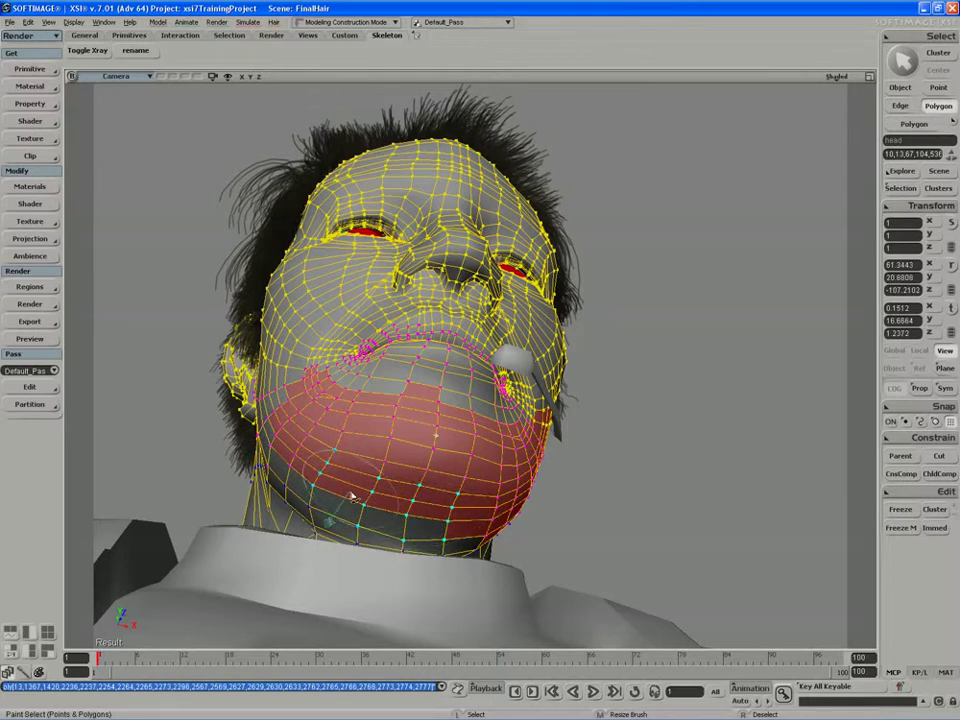
{"action": "mouse_move", "coordinate": [352, 496]}
{"action": "left_mouse_down"}
{"action": "mouse_move", "coordinate": [320, 491]}
{"action": "mouse_move", "coordinate": [289, 464]}
{"action": "left_mouse_up"}
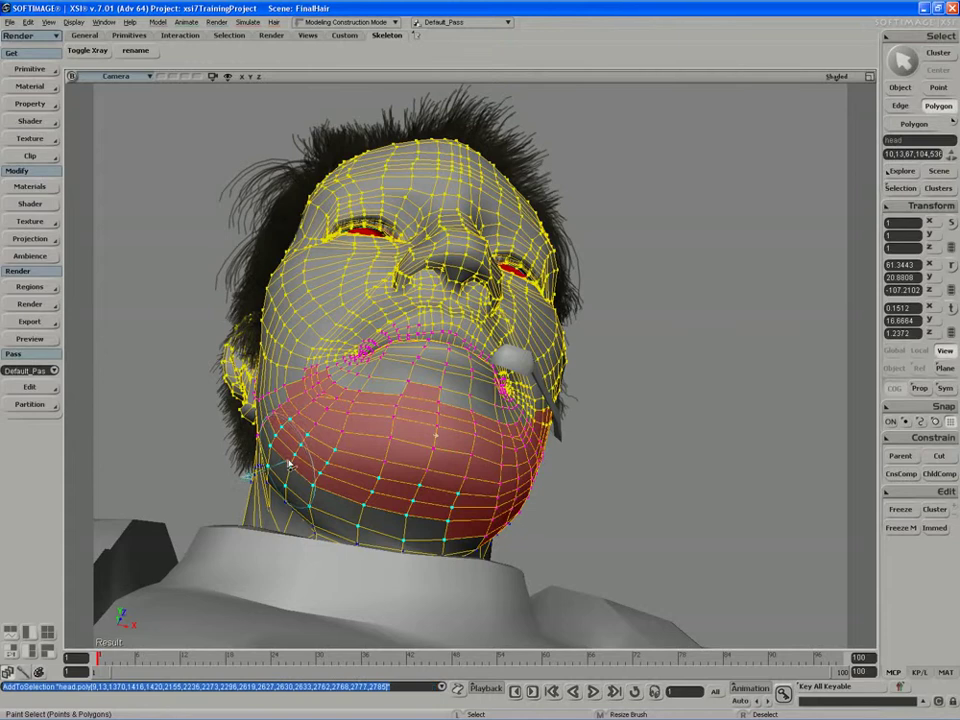
Extend the selection up the jaw opposite the headset to the sideburn and deselect the stray polygon at the jaw corner.
{"action": "key", "text": "s"}
{"action": "right_click_drag", "start_coordinate": [292, 465], "coordinate": [312, 478]}
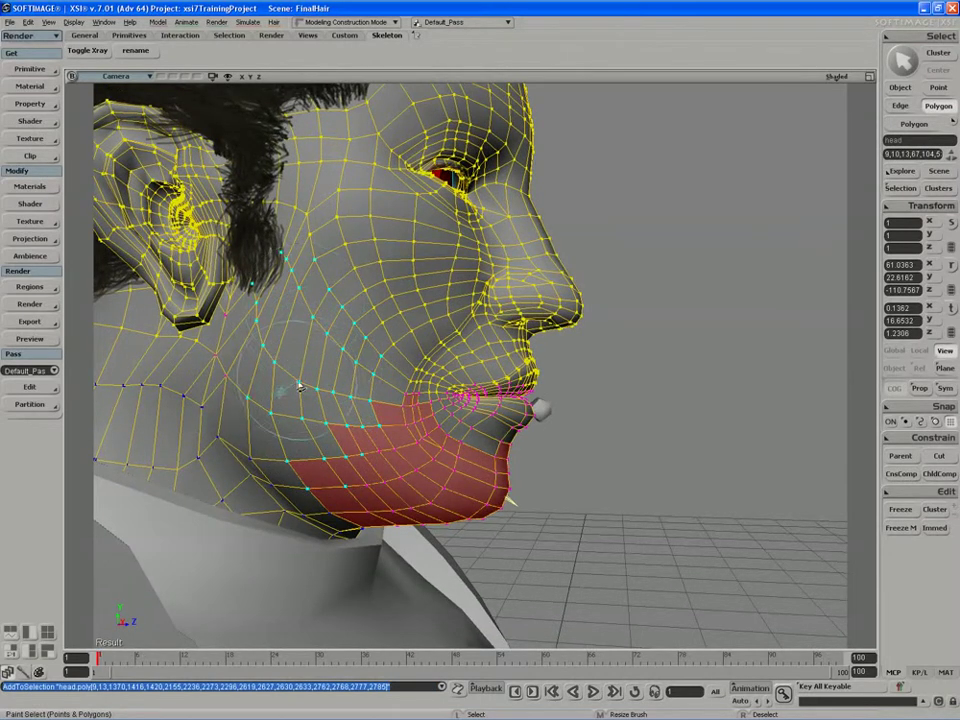
{"action": "mouse_move", "coordinate": [283, 381]}
{"action": "left_mouse_down"}
{"action": "mouse_move", "coordinate": [265, 440]}
{"action": "mouse_move", "coordinate": [290, 440]}
{"action": "left_mouse_up"}
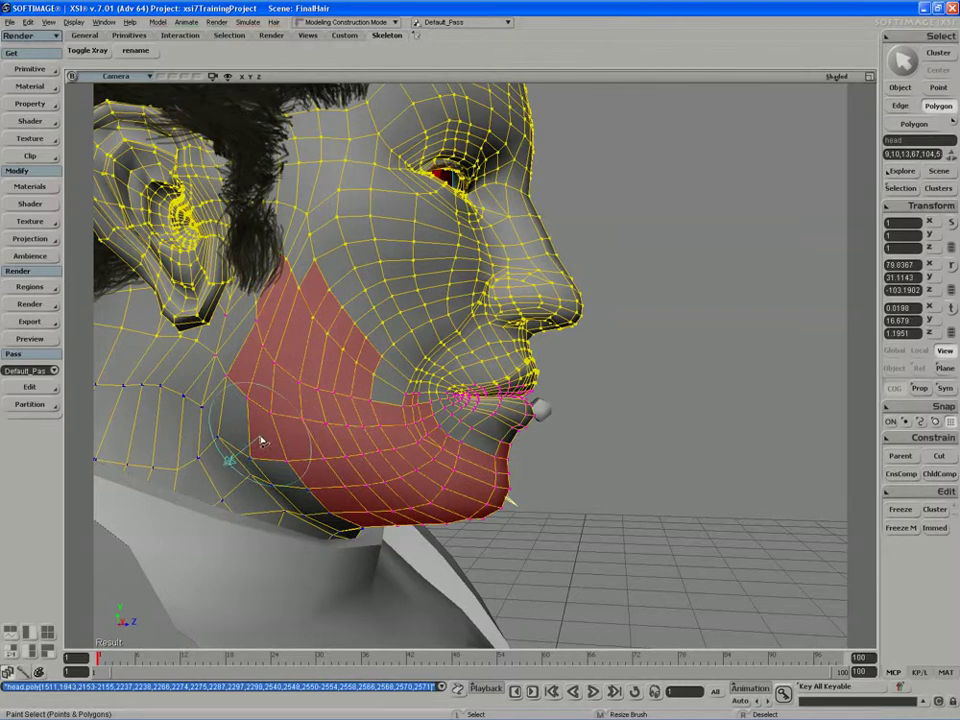
{"action": "right_click", "coordinate": [261, 441]}
{"action": "key", "text": "s"}
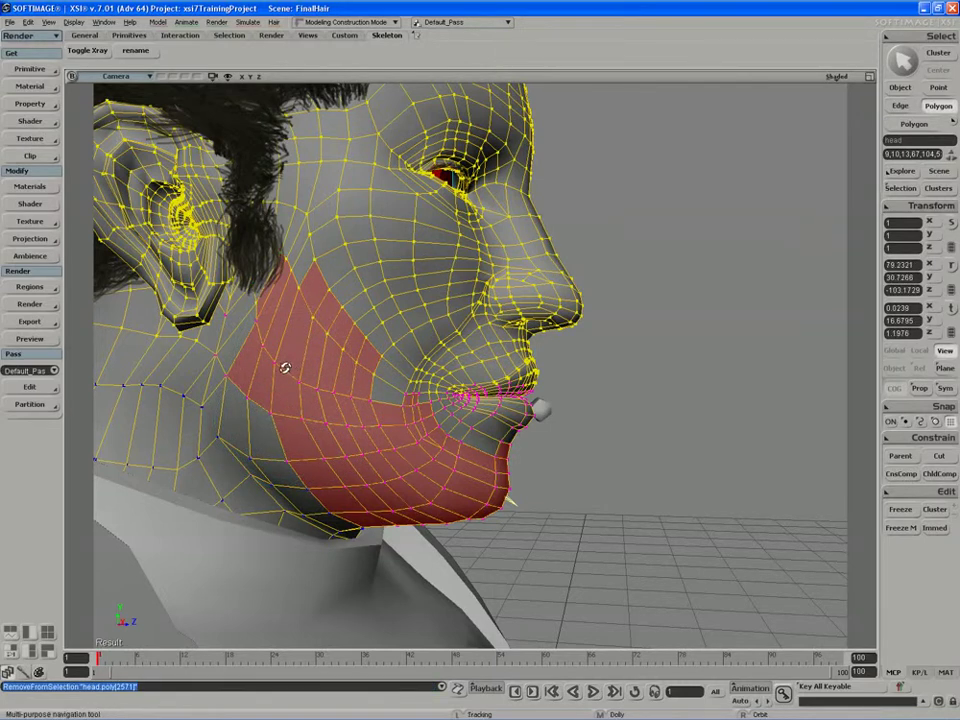
Fill in the lower cheek polygons opposite the headset and trim the upper cheek ones to a clean beard line.
{"action": "right_click_drag", "start_coordinate": [285, 367], "coordinate": [258, 379]}
{"action": "mouse_move", "coordinate": [358, 393]}
{"action": "left_mouse_down"}
{"action": "mouse_move", "coordinate": [332, 398]}
{"action": "mouse_move", "coordinate": [349, 349]}
{"action": "left_mouse_up"}
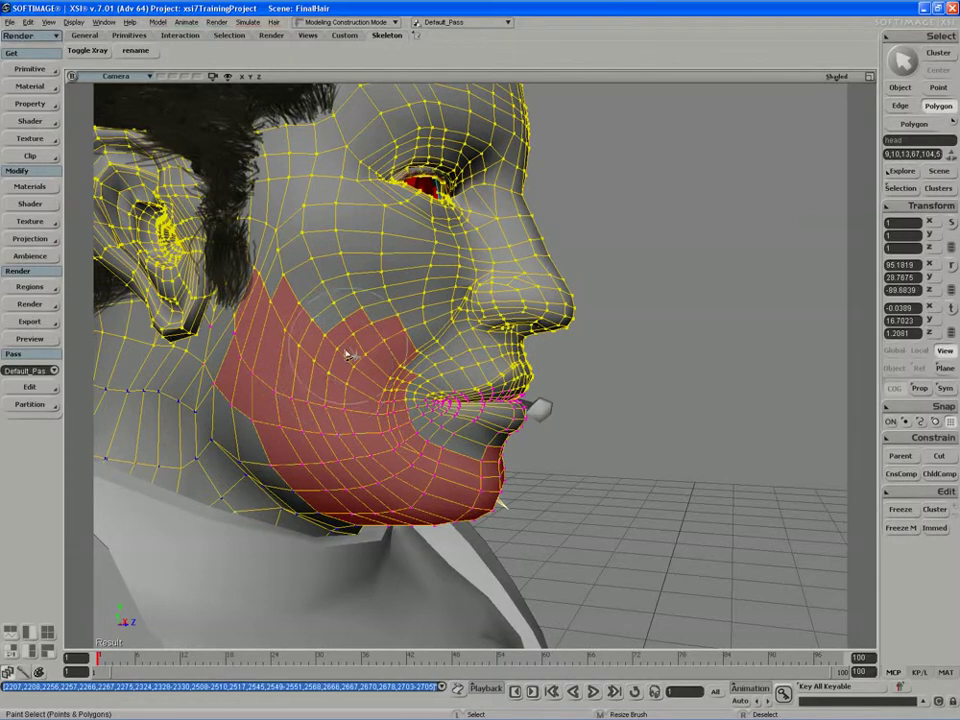
{"action": "mouse_move", "coordinate": [392, 330]}
{"action": "right_mouse_down"}
{"action": "mouse_move", "coordinate": [332, 320]}
{"action": "mouse_move", "coordinate": [364, 326]}
{"action": "mouse_move", "coordinate": [288, 292]}
{"action": "right_mouse_up"}
{"action": "key", "text": "s"}
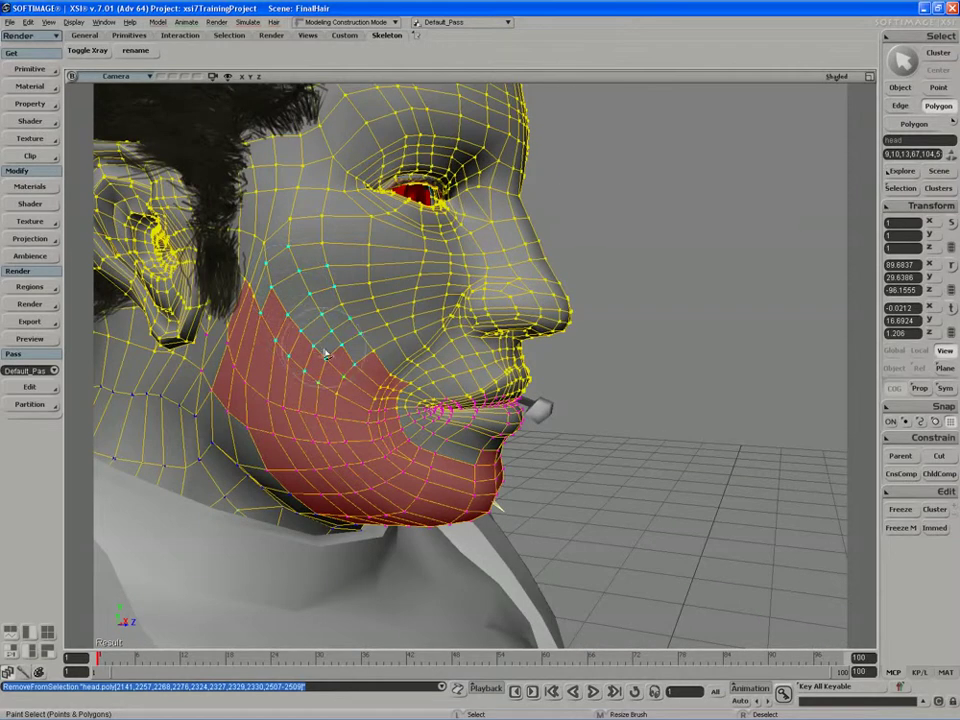
{"action": "mouse_move", "coordinate": [335, 362]}
{"action": "right_mouse_down"}
{"action": "mouse_move", "coordinate": [360, 343]}
{"action": "mouse_move", "coordinate": [362, 362]}
{"action": "mouse_move", "coordinate": [393, 375]}
{"action": "right_mouse_up"}
{"action": "key", "text": "s"}
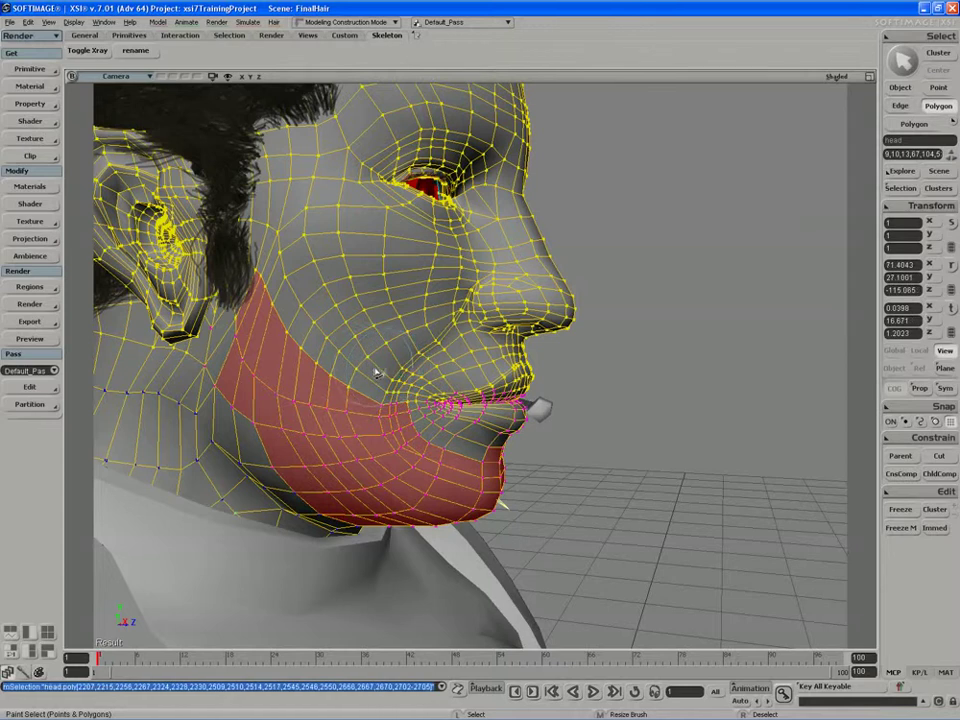
{"action": "right_click_drag", "start_coordinate": [378, 373], "coordinate": [401, 472]}
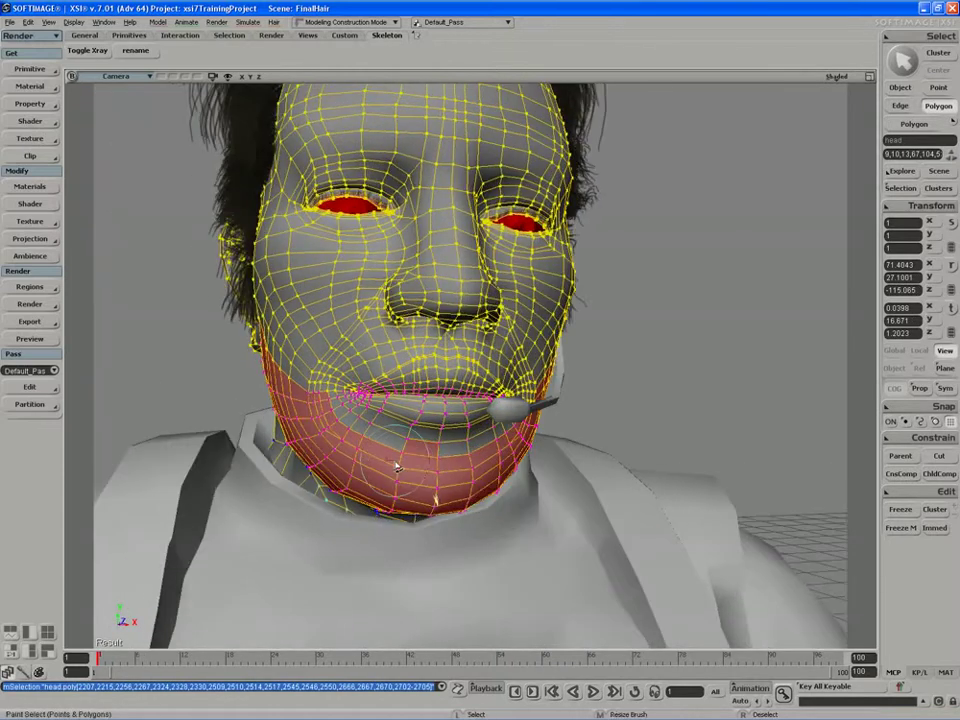
Add the polygons below the lower lip and beside both mouth corners to the beard selection.
{"action": "left_click_drag", "start_coordinate": [316, 412], "coordinate": [318, 416]}
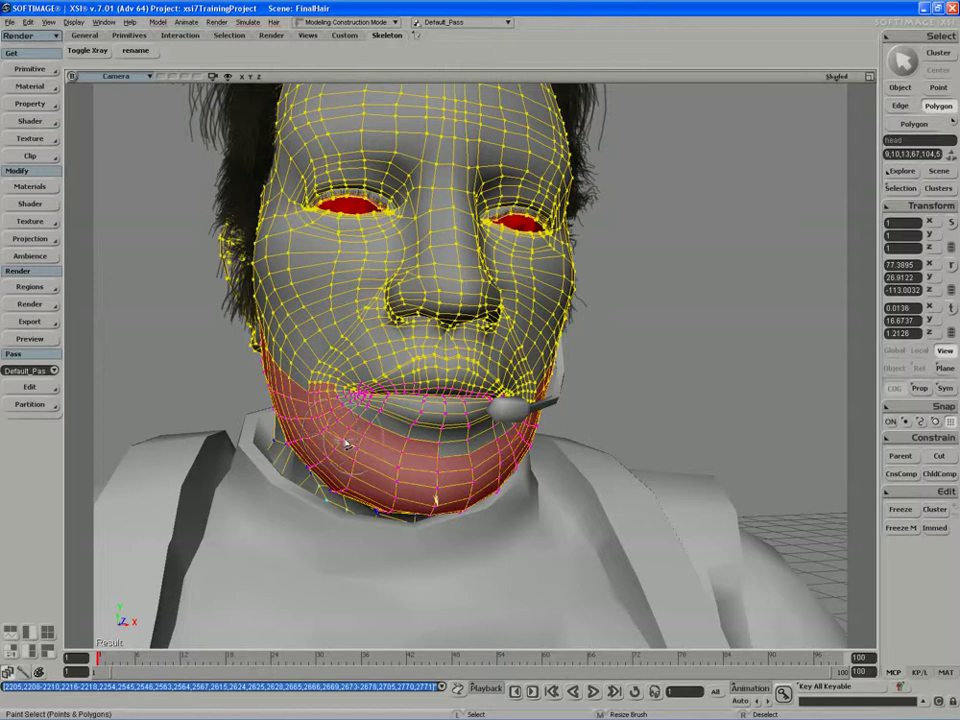
{"action": "key", "text": "s"}
{"action": "mouse_move", "coordinate": [348, 445]}
{"action": "right_mouse_down"}
{"action": "mouse_move", "coordinate": [388, 439]}
{"action": "mouse_move", "coordinate": [406, 456]}
{"action": "right_mouse_up"}
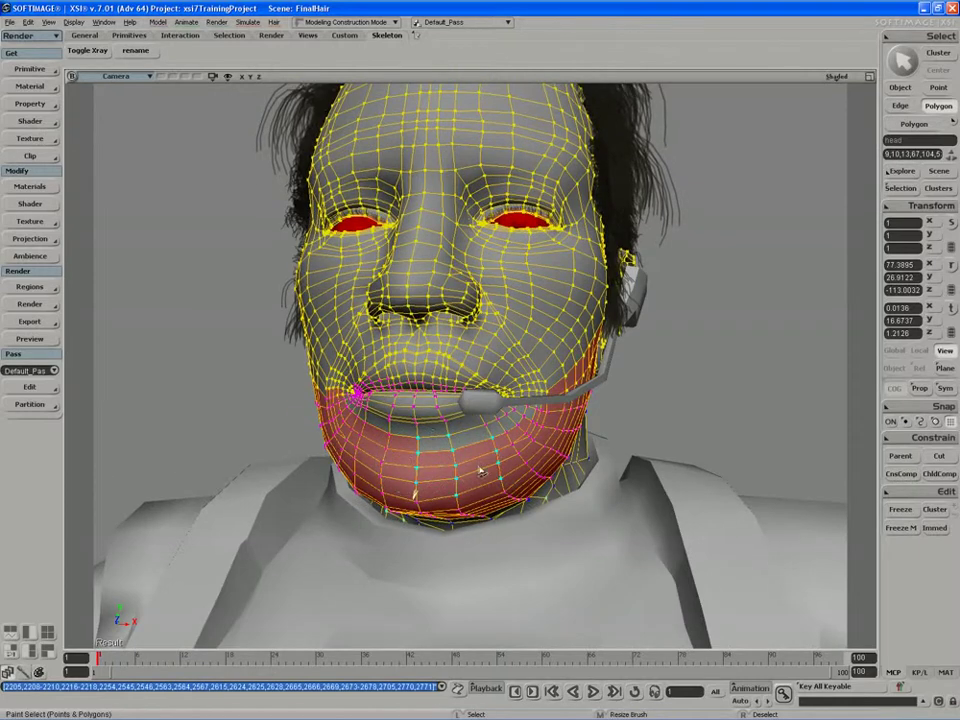
{"action": "left_click_drag", "start_coordinate": [512, 453], "coordinate": [540, 430]}
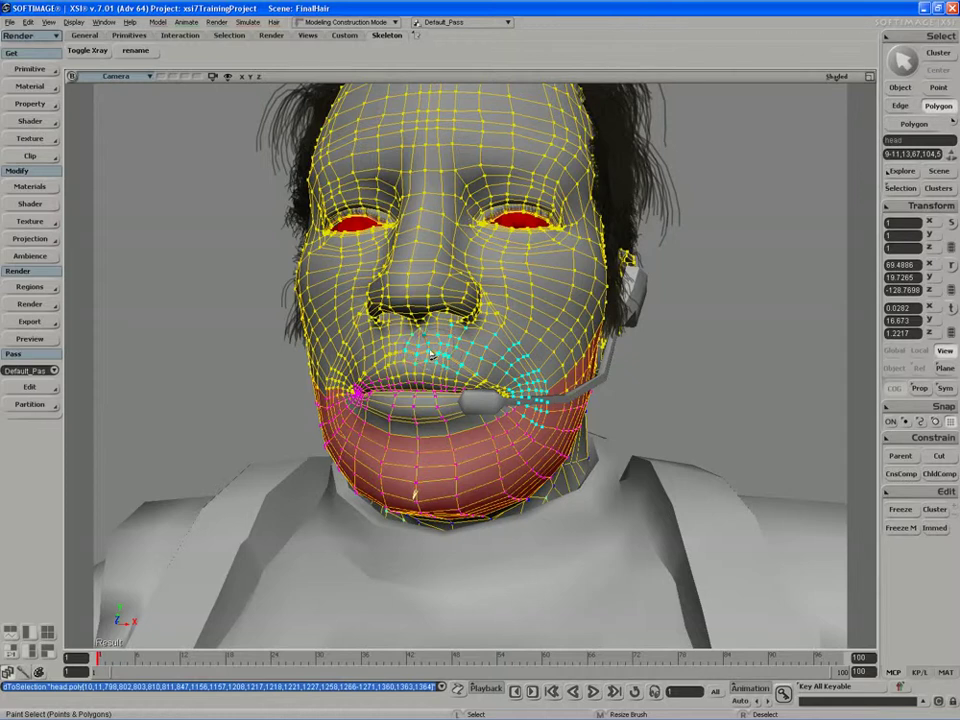
Paint-select the moustache area above the upper lip and join it to the beard around the mouth corner.
{"action": "left_click_drag", "start_coordinate": [352, 366], "coordinate": [333, 389]}
{"action": "key", "text": "s"}
{"action": "right_click_drag", "start_coordinate": [325, 394], "coordinate": [338, 396]}
{"action": "middle_click_drag", "start_coordinate": [338, 396], "coordinate": [319, 392]}
{"action": "left_click", "coordinate": [327, 369]}
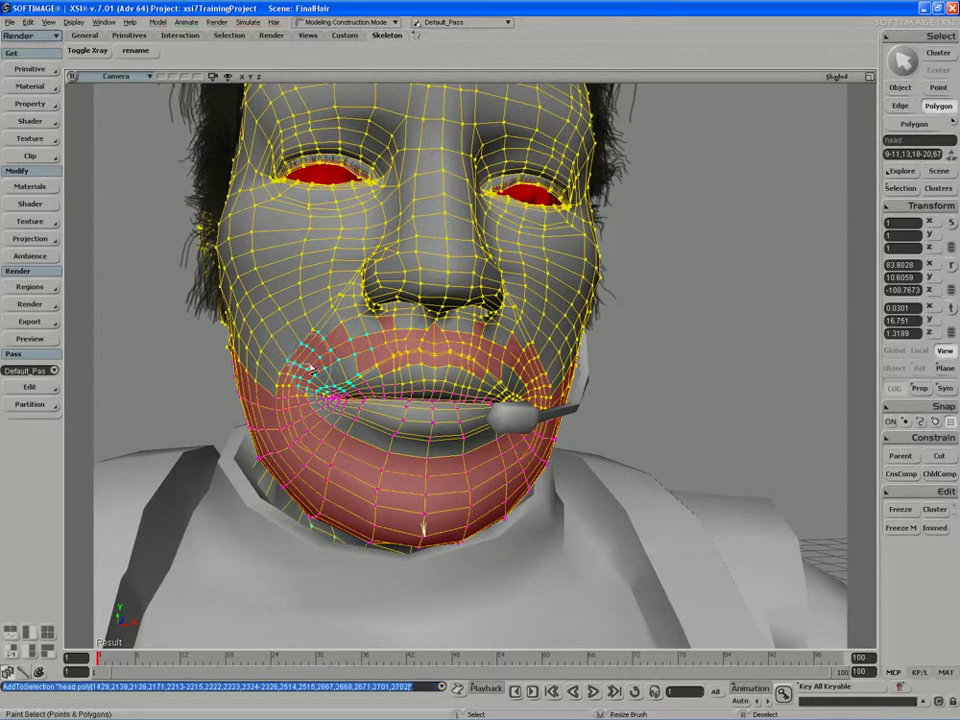
Remove the upper lip polygons from the selection along the moustache's lower edge and at the mouth corner opposite the headset.
{"action": "mouse_move", "coordinate": [336, 393]}
{"action": "right_mouse_down"}
{"action": "mouse_move", "coordinate": [348, 352]}
{"action": "mouse_move", "coordinate": [334, 362]}
{"action": "right_mouse_up"}
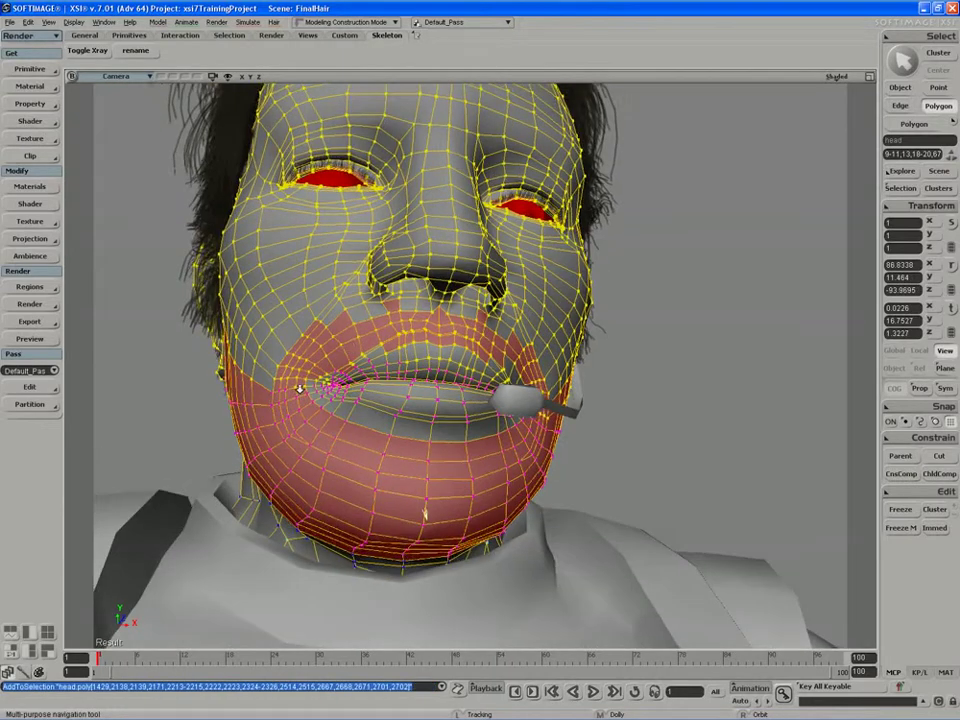
{"action": "middle_click_drag", "start_coordinate": [285, 402], "coordinate": [252, 414]}
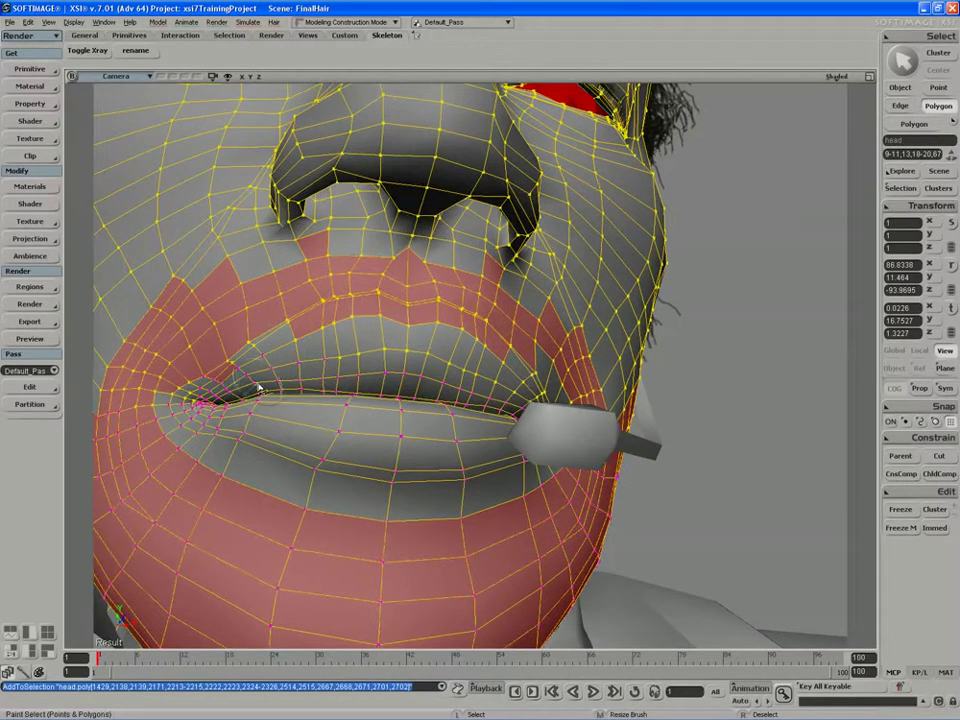
{"action": "mouse_move", "coordinate": [228, 402]}
{"action": "right_mouse_down"}
{"action": "mouse_move", "coordinate": [248, 400]}
{"action": "mouse_move", "coordinate": [226, 398]}
{"action": "right_mouse_up"}
{"action": "key", "text": "s"}
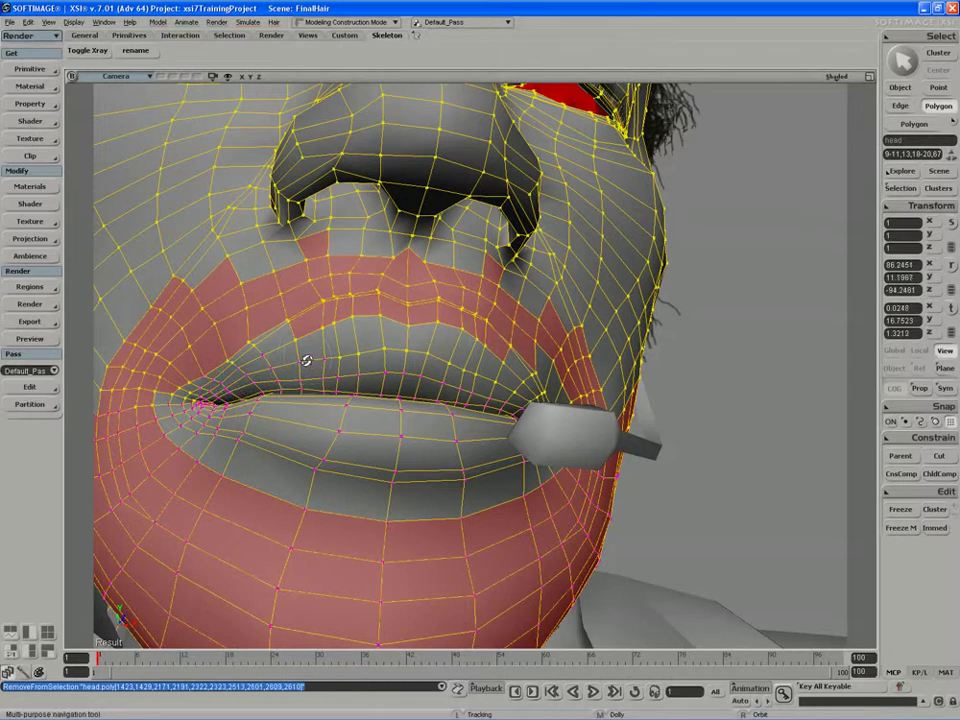
{"action": "right_click_drag", "start_coordinate": [306, 361], "coordinate": [302, 362]}
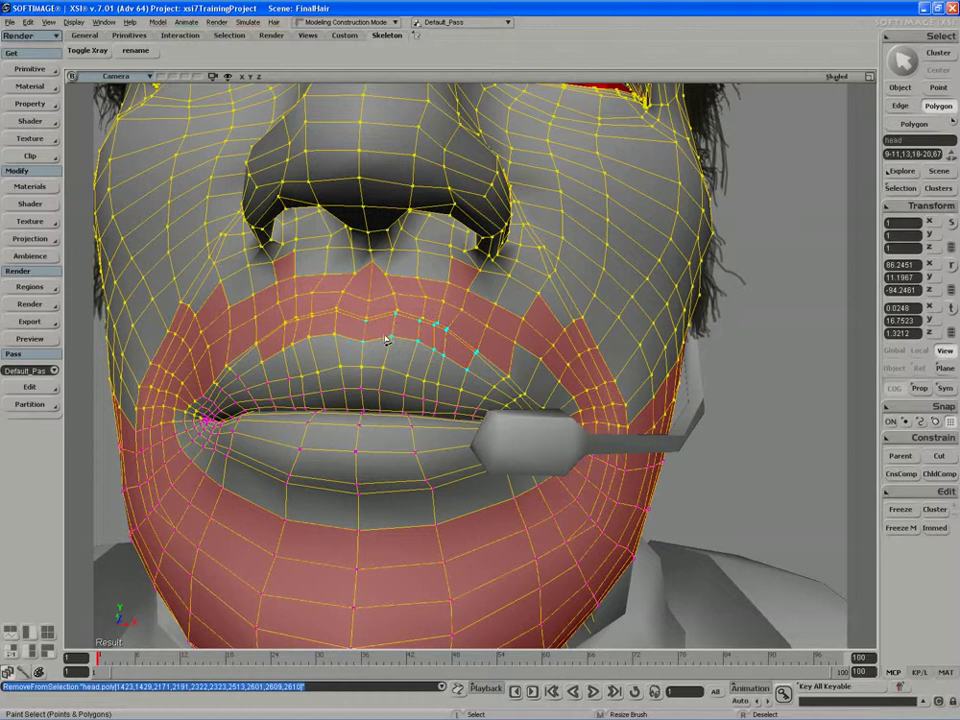
{"action": "right_click_drag", "start_coordinate": [350, 333], "coordinate": [342, 332]}
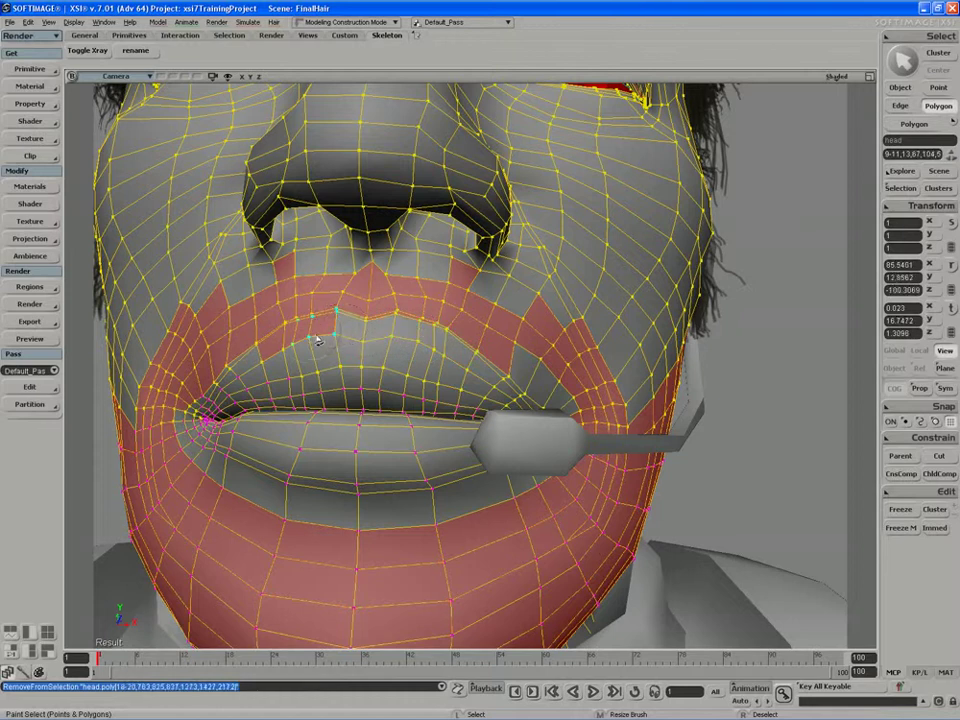
{"action": "right_click_drag", "start_coordinate": [285, 354], "coordinate": [279, 366]}
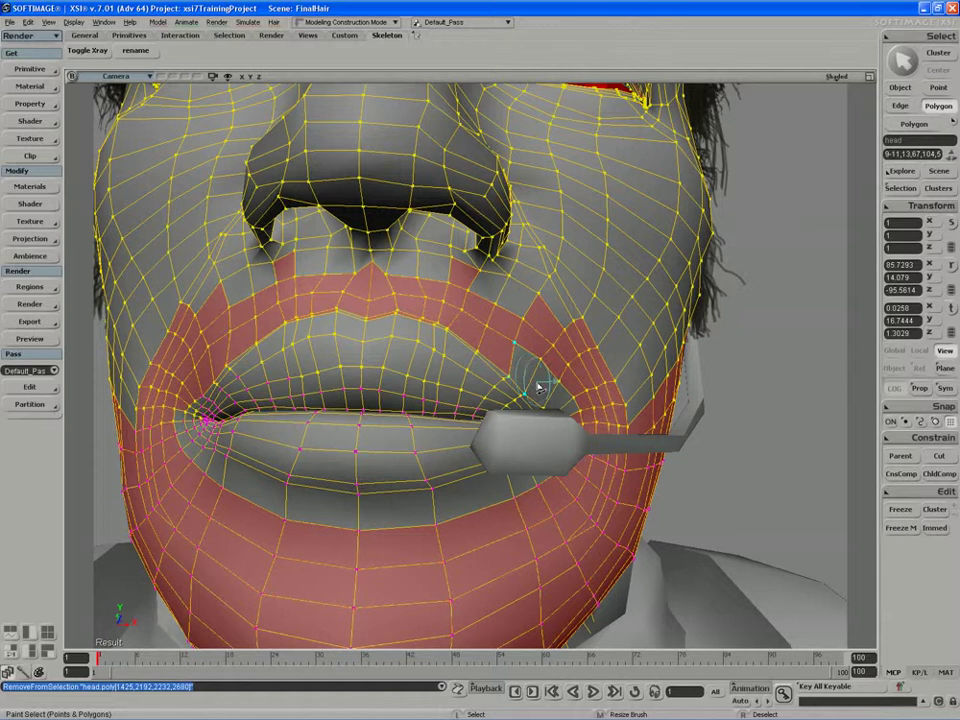
Fill the moustache gap near the headset-side mouth corner and deselect the stray lip polygons there.
{"action": "left_click_drag", "start_coordinate": [528, 362], "coordinate": [549, 384]}
{"action": "key", "text": "s"}
{"action": "mouse_move", "coordinate": [572, 386]}
{"action": "right_mouse_down"}
{"action": "mouse_move", "coordinate": [546, 404]}
{"action": "mouse_move", "coordinate": [532, 442]}
{"action": "mouse_move", "coordinate": [511, 349]}
{"action": "right_mouse_up"}
{"action": "key", "text": "s"}
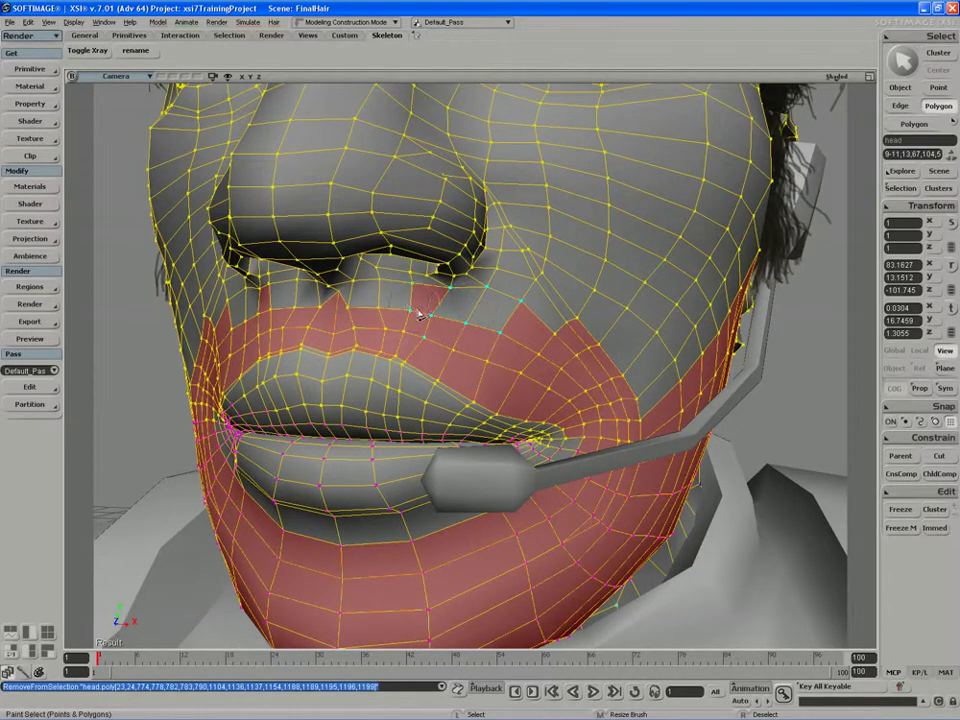
Fill the unselected gaps along the moustache's upper edge beneath the nose and toward both cheeks.
{"action": "left_click_drag", "start_coordinate": [366, 298], "coordinate": [364, 303]}
{"action": "key", "text": "s"}
{"action": "right_click_drag", "start_coordinate": [345, 302], "coordinate": [385, 279]}
{"action": "left_click_drag", "start_coordinate": [394, 279], "coordinate": [398, 280]}
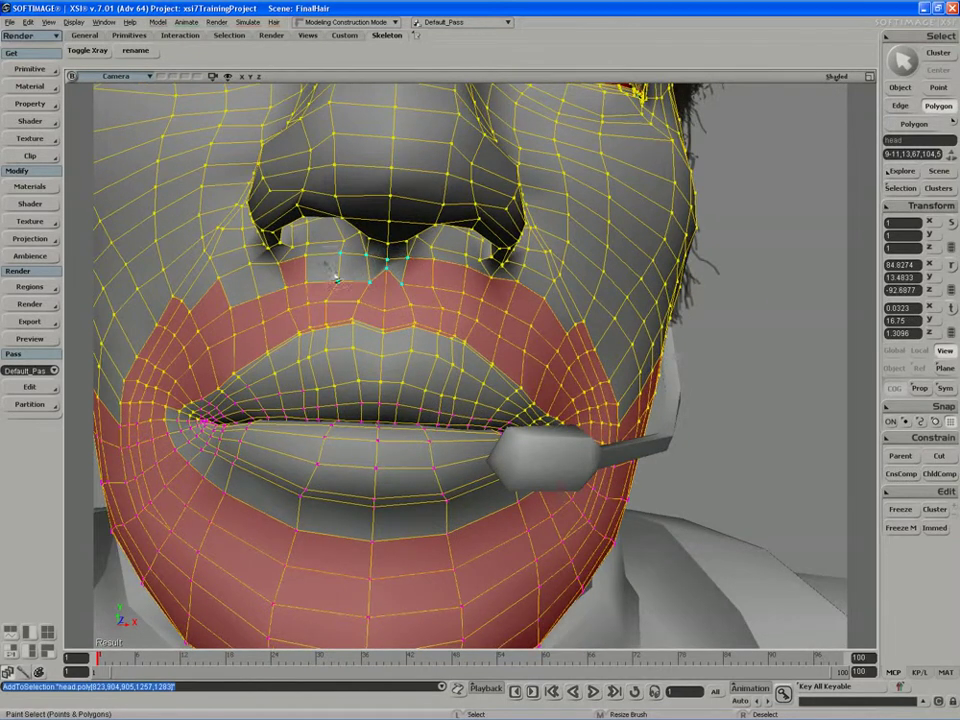
{"action": "left_click_drag", "start_coordinate": [256, 300], "coordinate": [200, 308]}
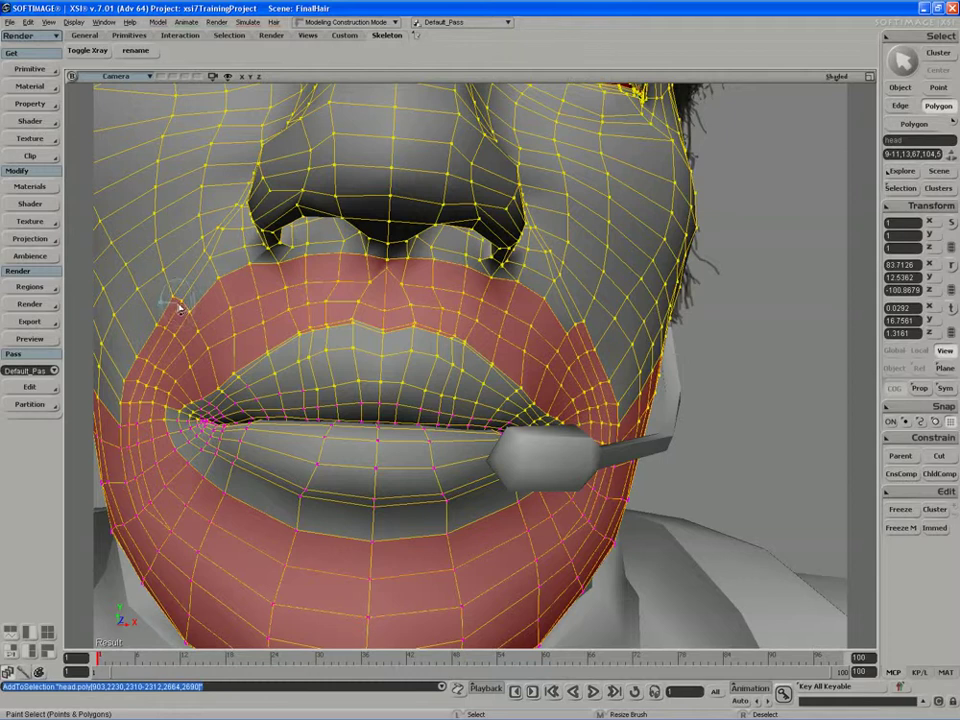
Deselect the protruding polygons at both outer upper edges of the moustache and check the whole beard selection from the front.
{"action": "right_click_drag", "start_coordinate": [168, 306], "coordinate": [158, 320]}
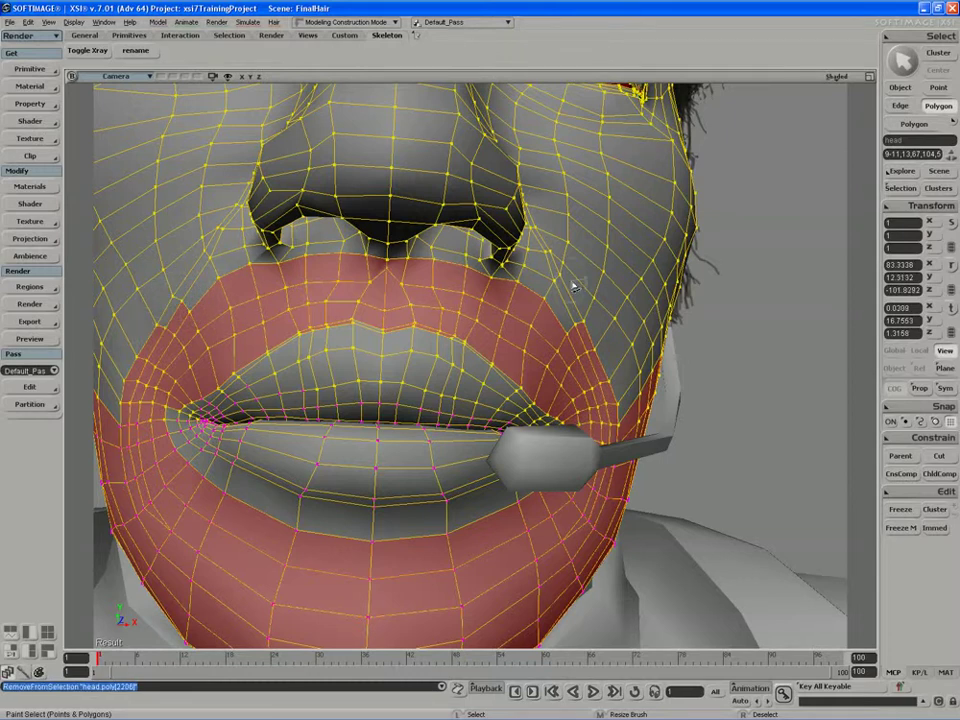
{"action": "right_click_drag", "start_coordinate": [595, 338], "coordinate": [573, 316]}
{"action": "key", "text": "s"}
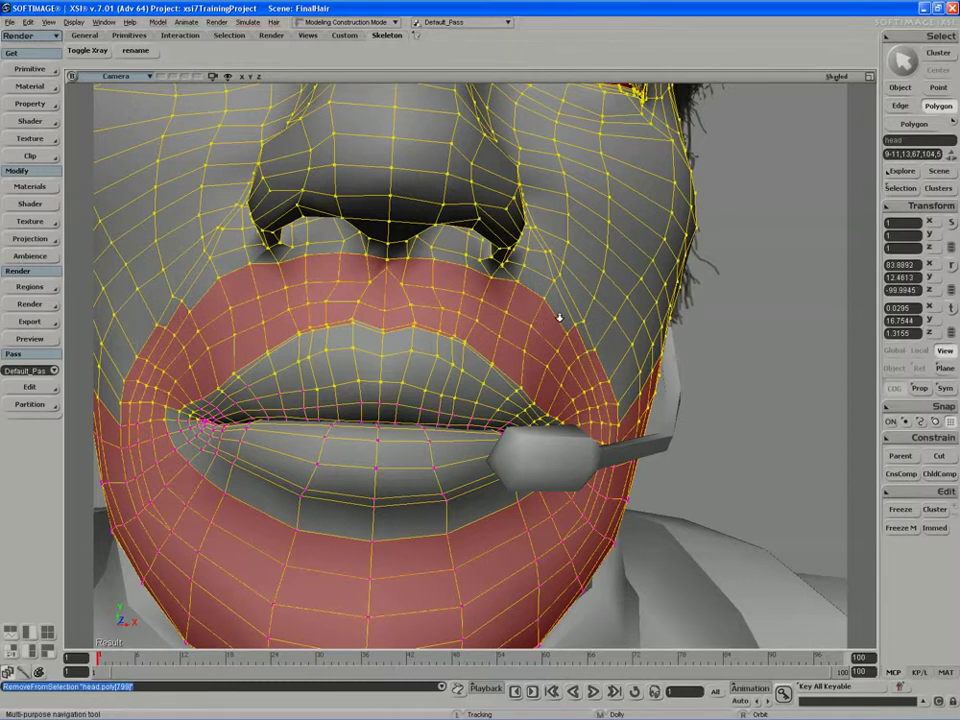
{"action": "middle_click_drag", "start_coordinate": [561, 317], "coordinate": [704, 199]}
{"action": "right_click_drag", "start_coordinate": [704, 199], "coordinate": [503, 384]}
{"action": "middle_click_drag", "start_coordinate": [503, 384], "coordinate": [482, 385]}
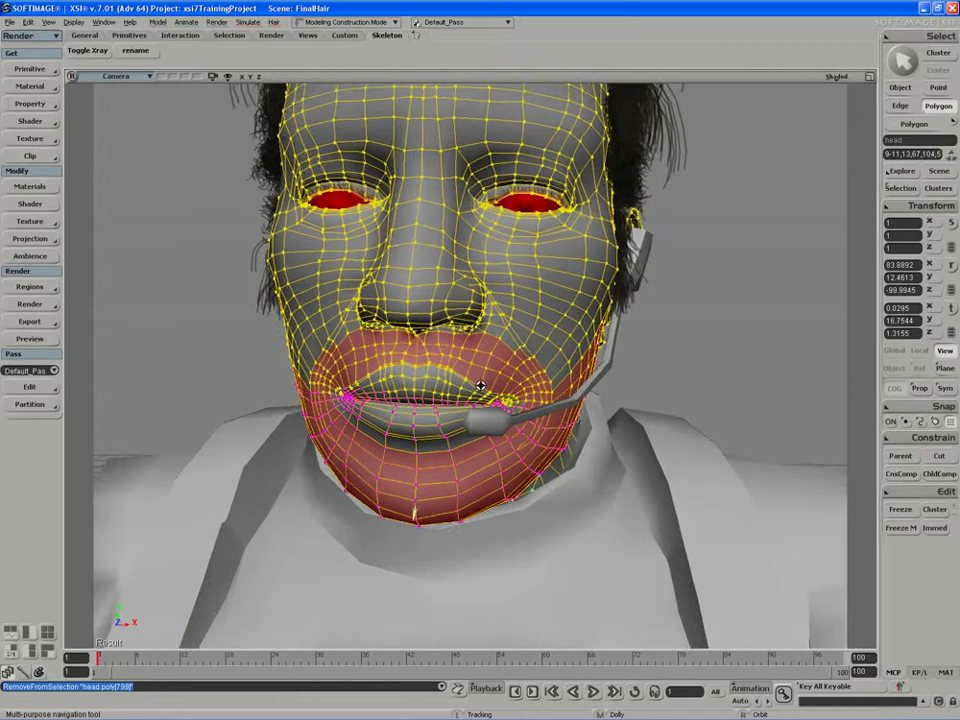
Try to generate hair from the selected beard and moustache polygons, and undo the hair creation.
{"action": "right_click_drag", "start_coordinate": [482, 385], "coordinate": [484, 375]}
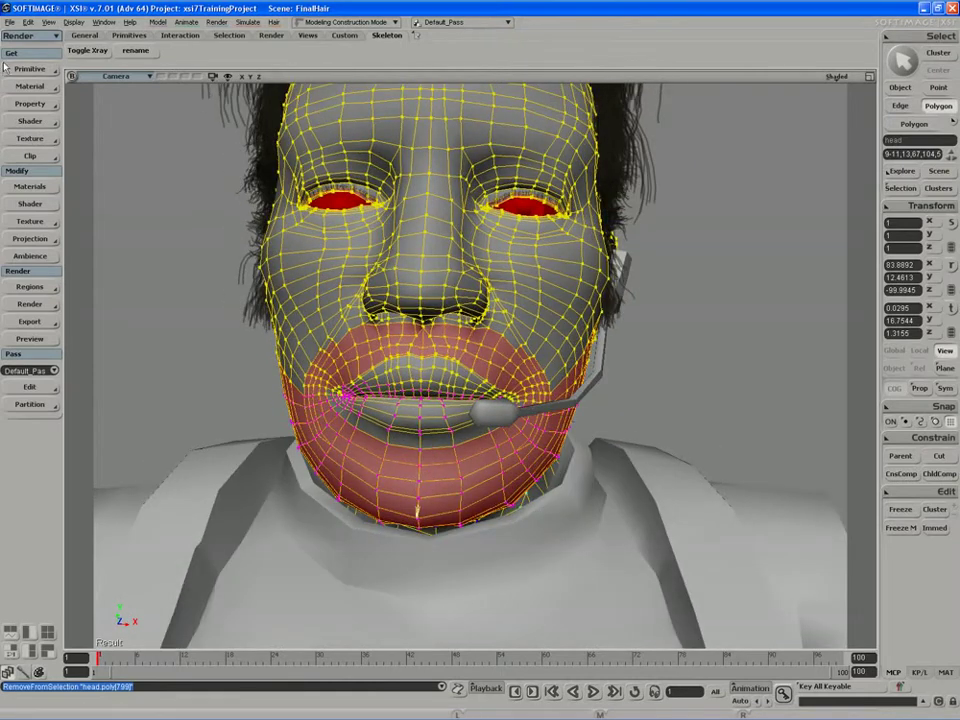
{"action": "left_click", "coordinate": [30, 35]}
{"action": "left_click", "coordinate": [22, 100]}
{"action": "left_click", "coordinate": [28, 66]}
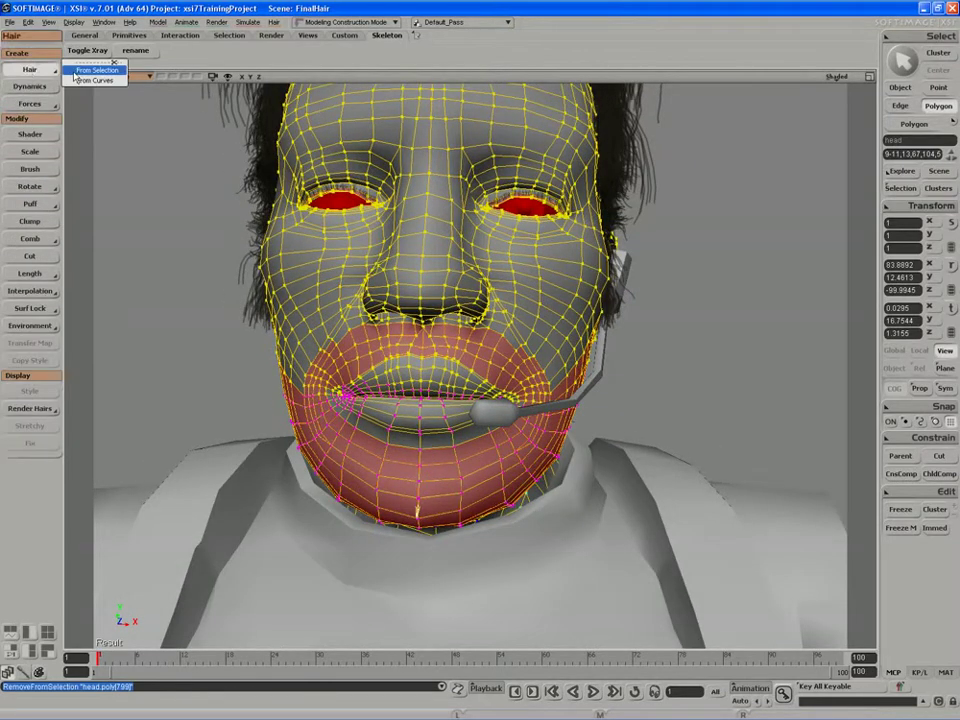
{"action": "left_click", "coordinate": [58, 62]}
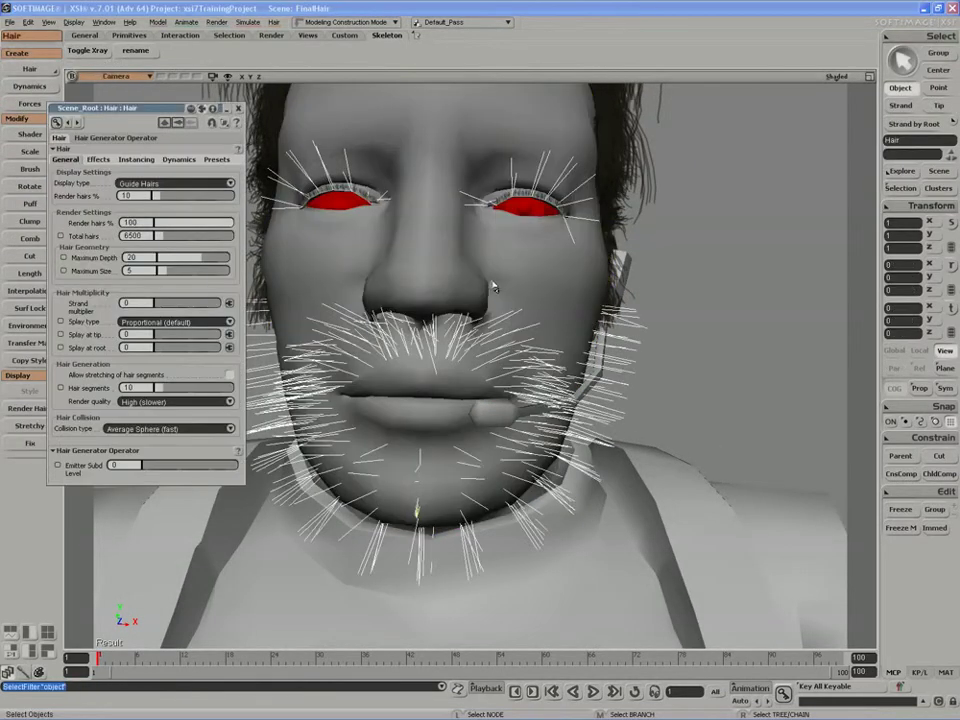
{"action": "key", "text": "ctrl+z"}
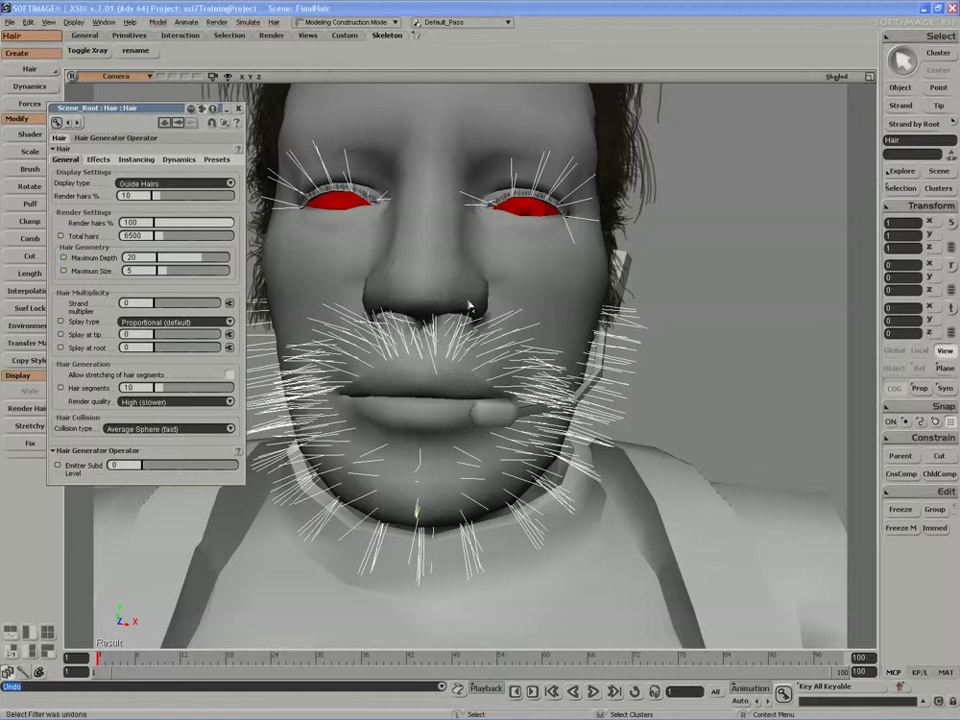
{"action": "key", "text": "ctrl+z"}
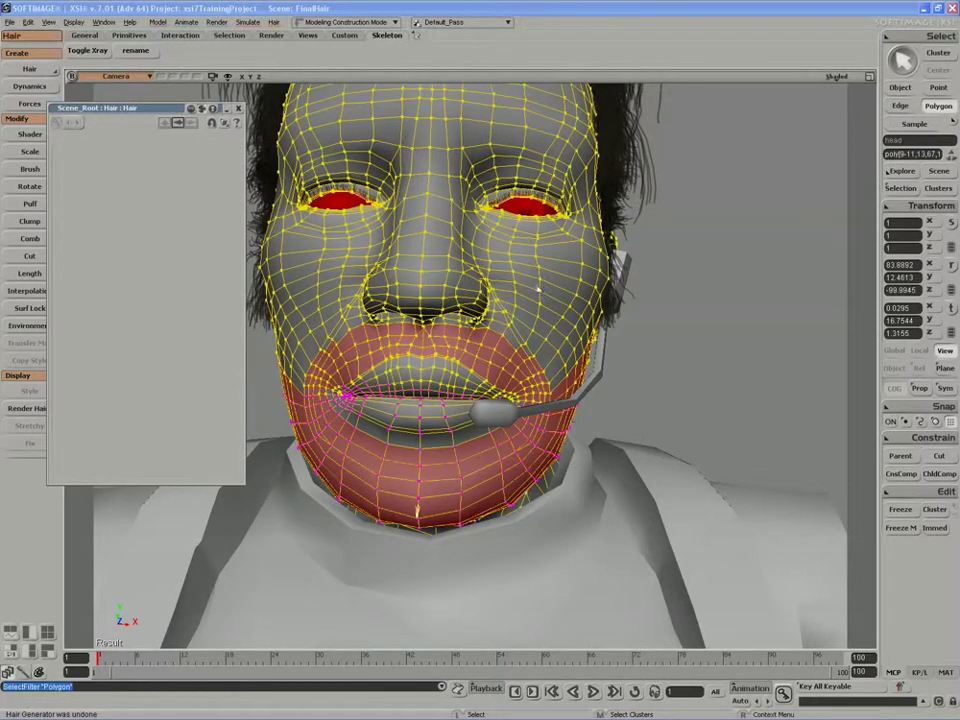
Enable extended component selection and deselect the stray polygons around both eyes of the head.
{"action": "key", "text": "s"}
{"action": "left_click_drag", "start_coordinate": [531, 236], "coordinate": [512, 268]}
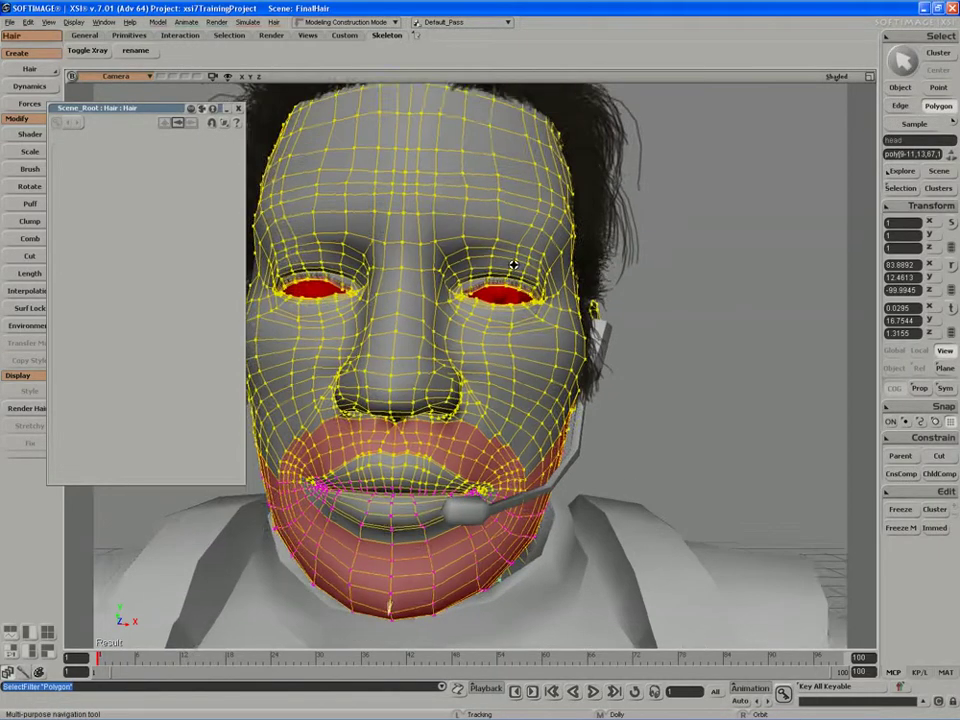
{"action": "middle_click_drag", "start_coordinate": [512, 268], "coordinate": [420, 334]}
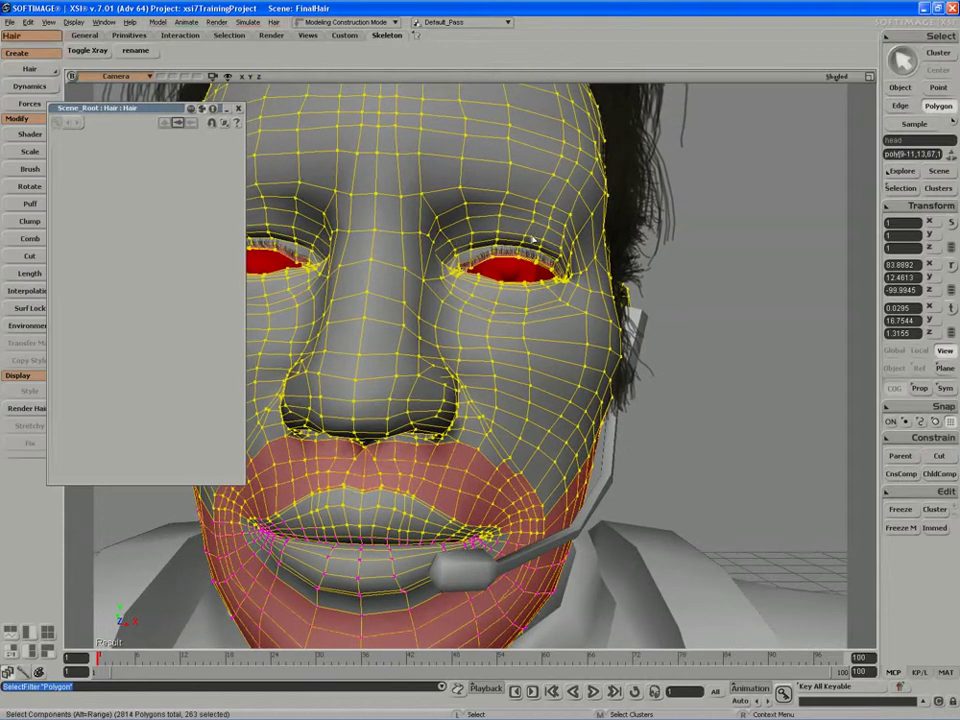
{"action": "left_click", "coordinate": [904, 38]}
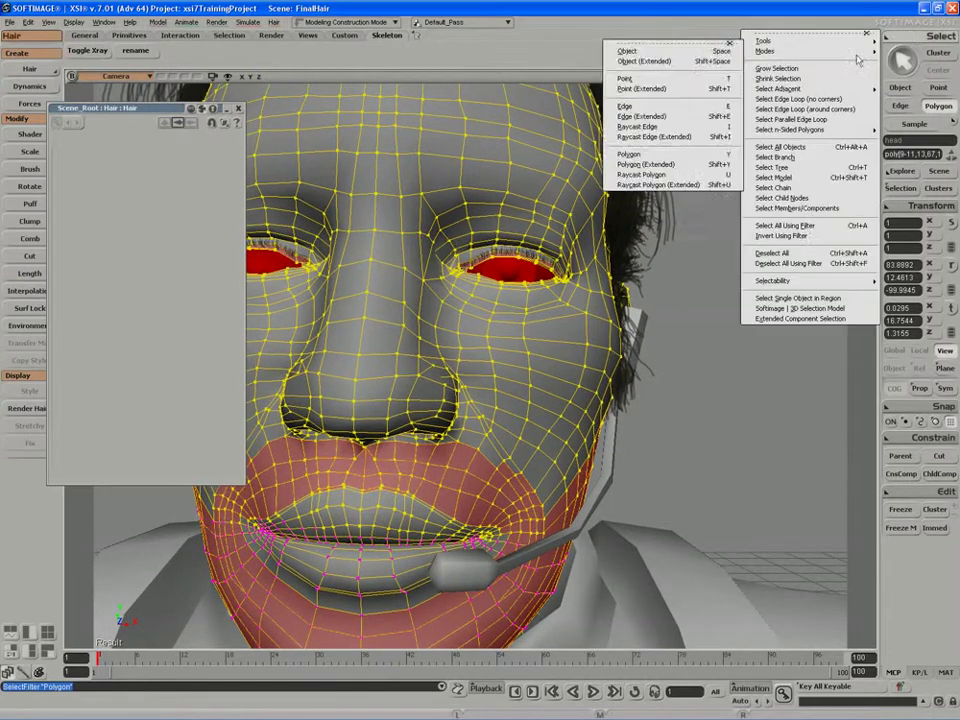
{"action": "left_click", "coordinate": [806, 319]}
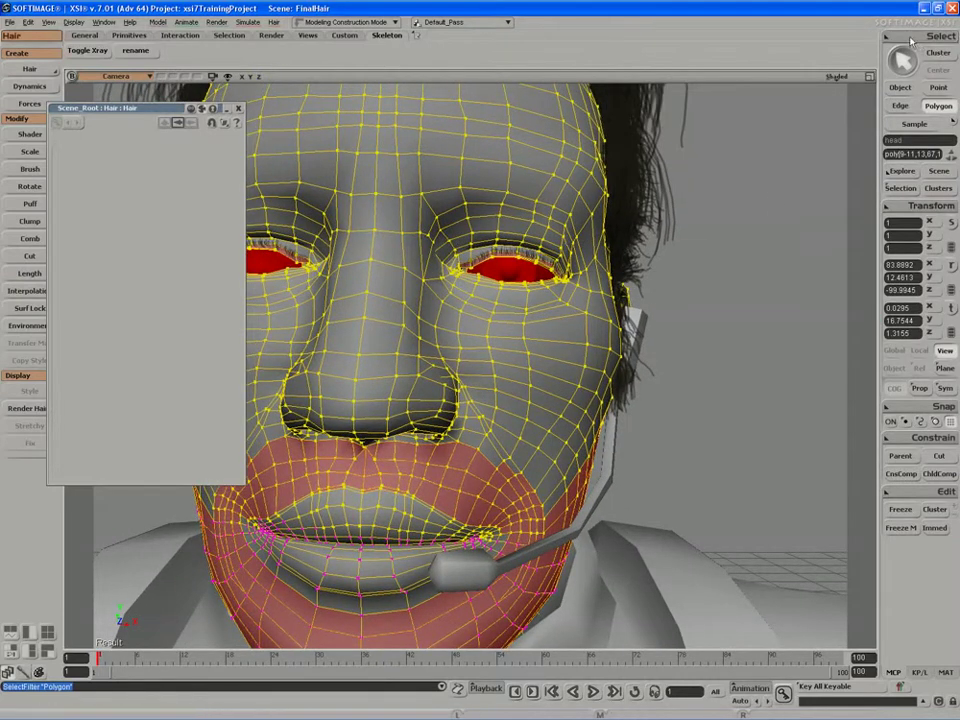
{"action": "middle_click_drag", "start_coordinate": [618, 179], "coordinate": [411, 309]}
{"action": "key", "text": "s"}
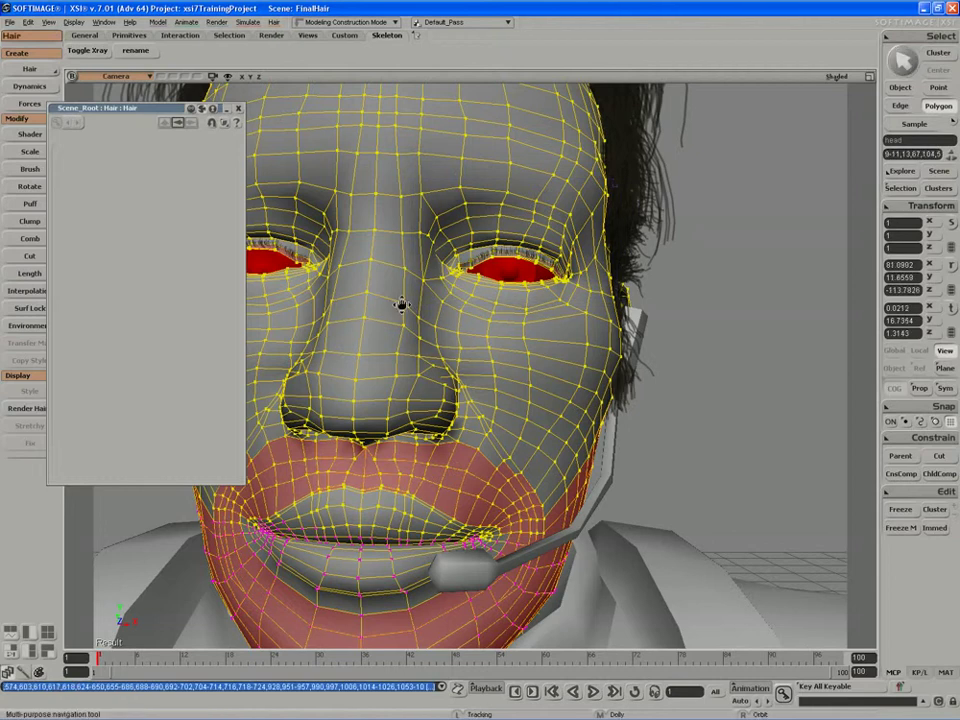
{"action": "left_click_drag", "start_coordinate": [401, 304], "coordinate": [459, 298]}
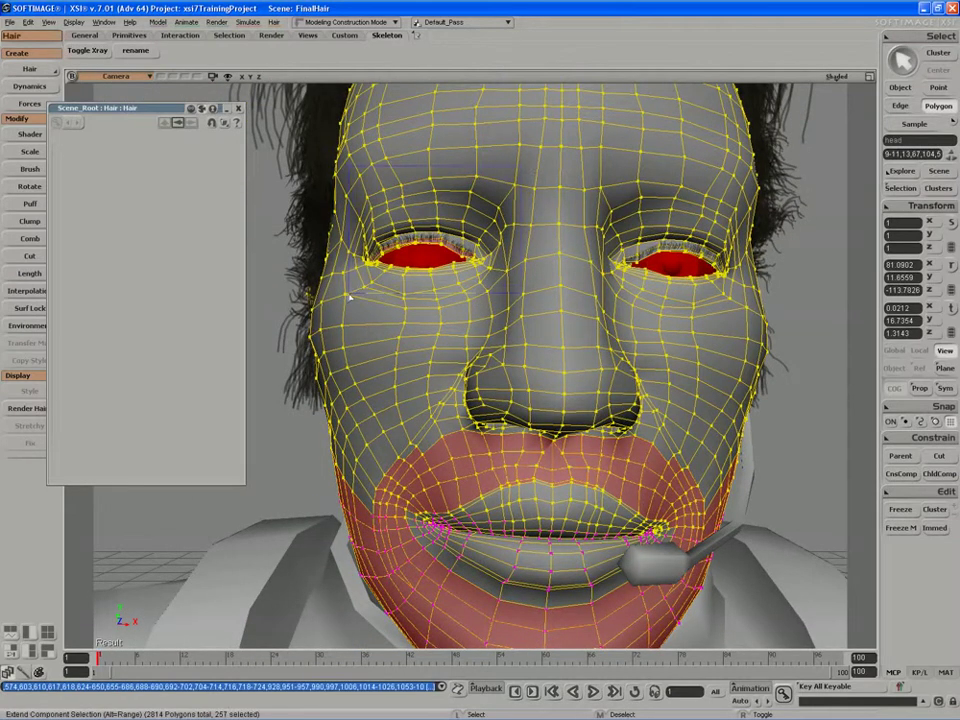
{"action": "middle_click_drag", "start_coordinate": [349, 296], "coordinate": [349, 294]}
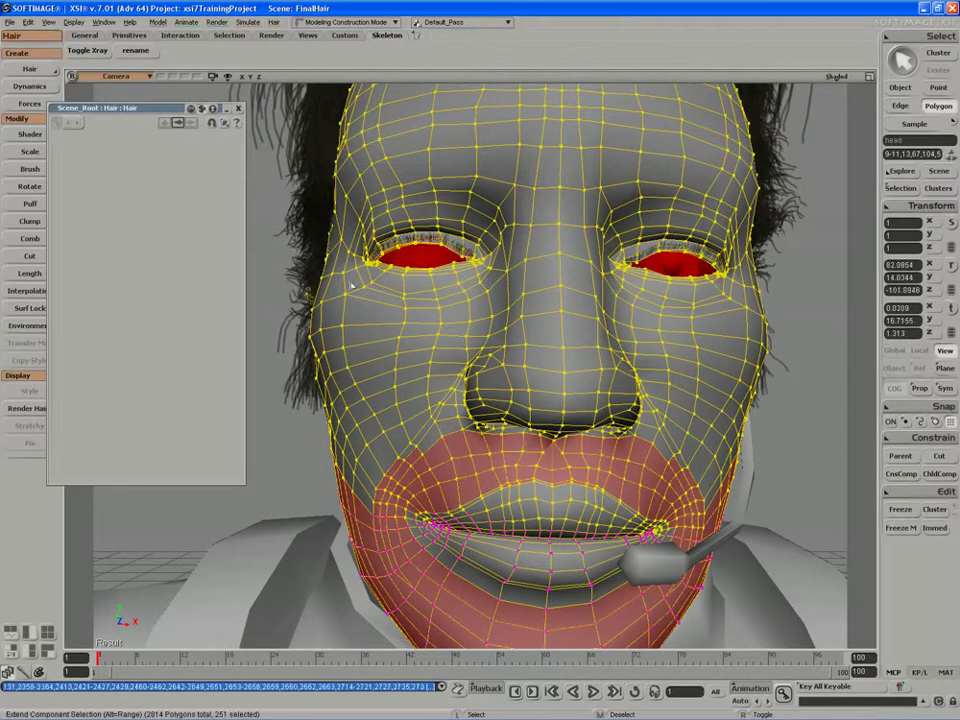
Close the leftover hair properties, disable extended component selection and generate hair from the selected beard and moustache polygons.
{"action": "left_click", "coordinate": [239, 109]}
{"action": "left_click", "coordinate": [922, 38]}
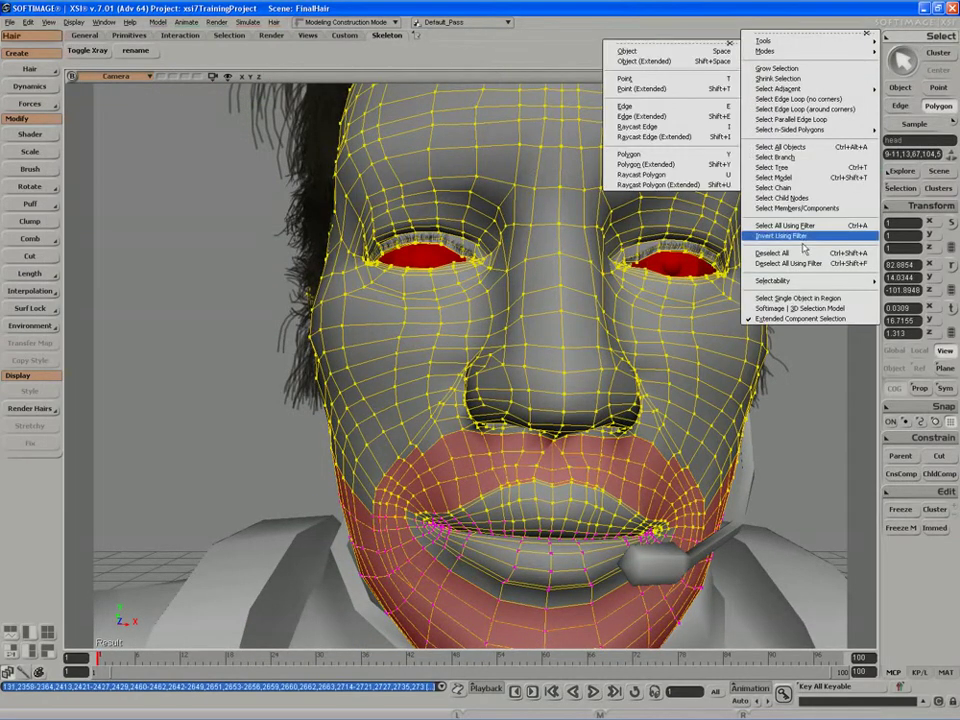
{"action": "left_click", "coordinate": [800, 319]}
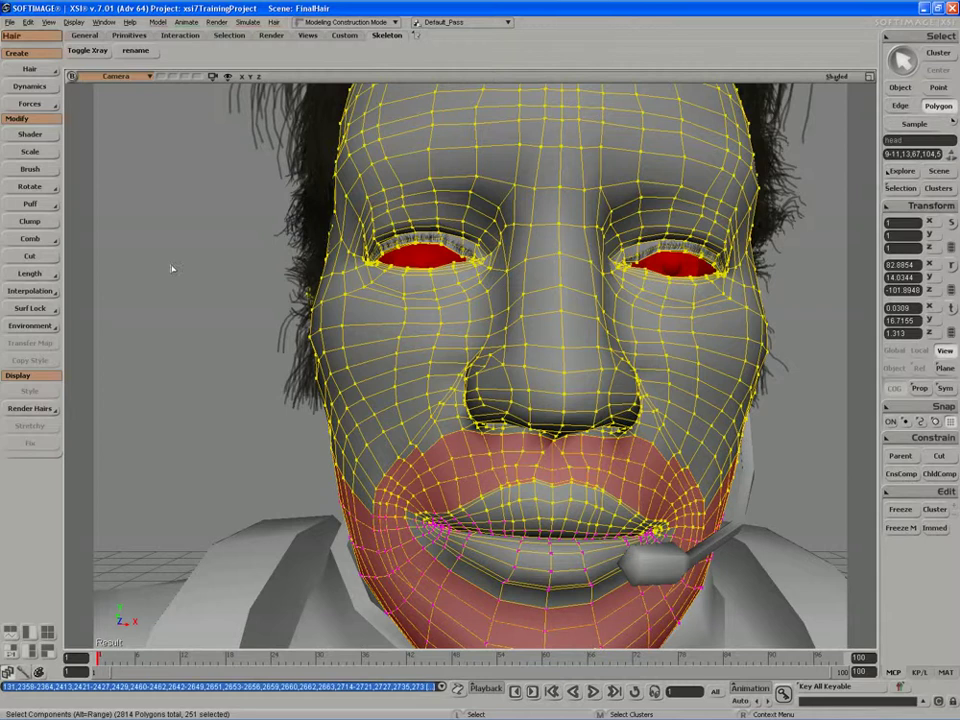
{"action": "left_click", "coordinate": [30, 68]}
{"action": "left_click", "coordinate": [85, 67]}
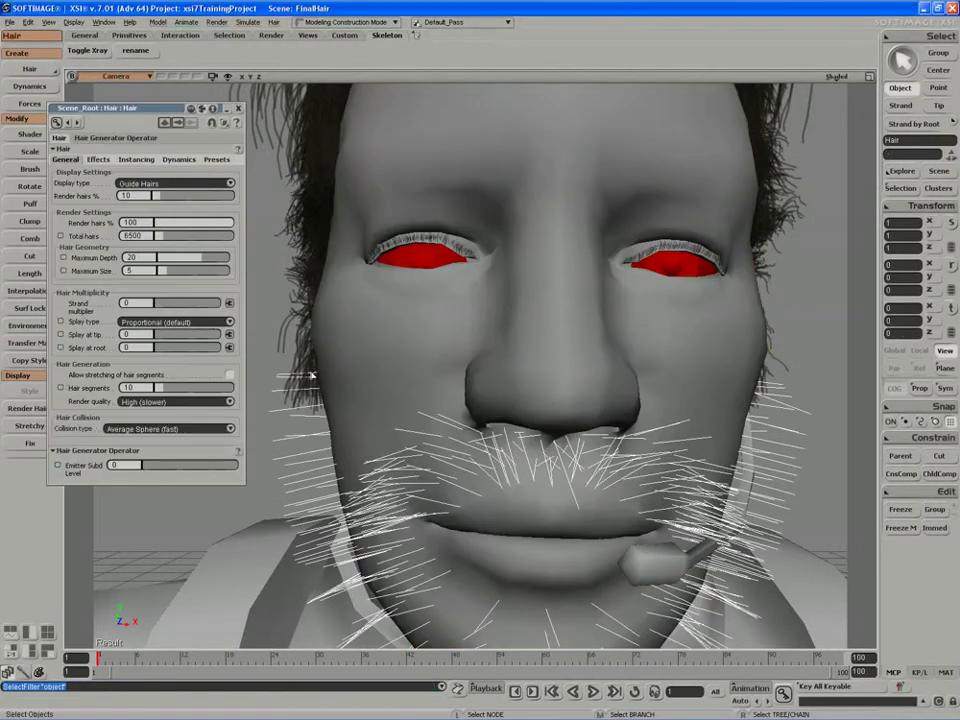
Scale the beard guide hairs down to stubble length with a scale factor of about 0.08.
{"action": "scroll", "coordinate": [413, 381], "scroll_direction": "down", "scroll_amount": 8}
{"action": "key", "text": "s"}
{"action": "right_click_drag", "start_coordinate": [450, 375], "coordinate": [364, 403]}
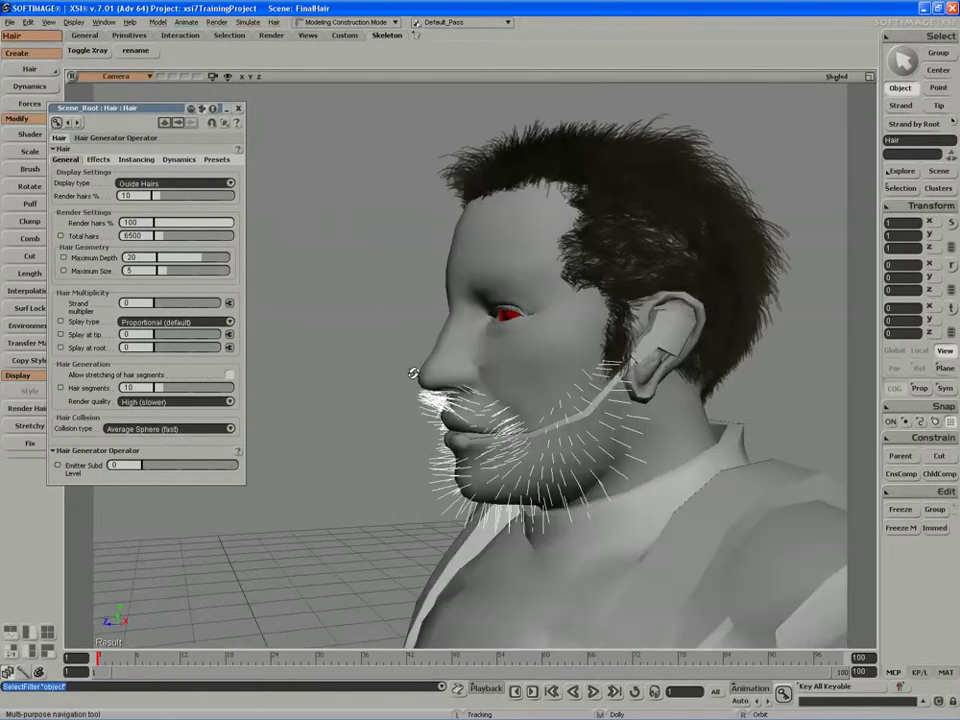
{"action": "middle_click_drag", "start_coordinate": [364, 403], "coordinate": [321, 343]}
{"action": "left_click_drag", "start_coordinate": [407, 446], "coordinate": [326, 310]}
{"action": "middle_click_drag", "start_coordinate": [326, 310], "coordinate": [292, 322]}
{"action": "left_click_drag", "start_coordinate": [150, 106], "coordinate": [178, 199]}
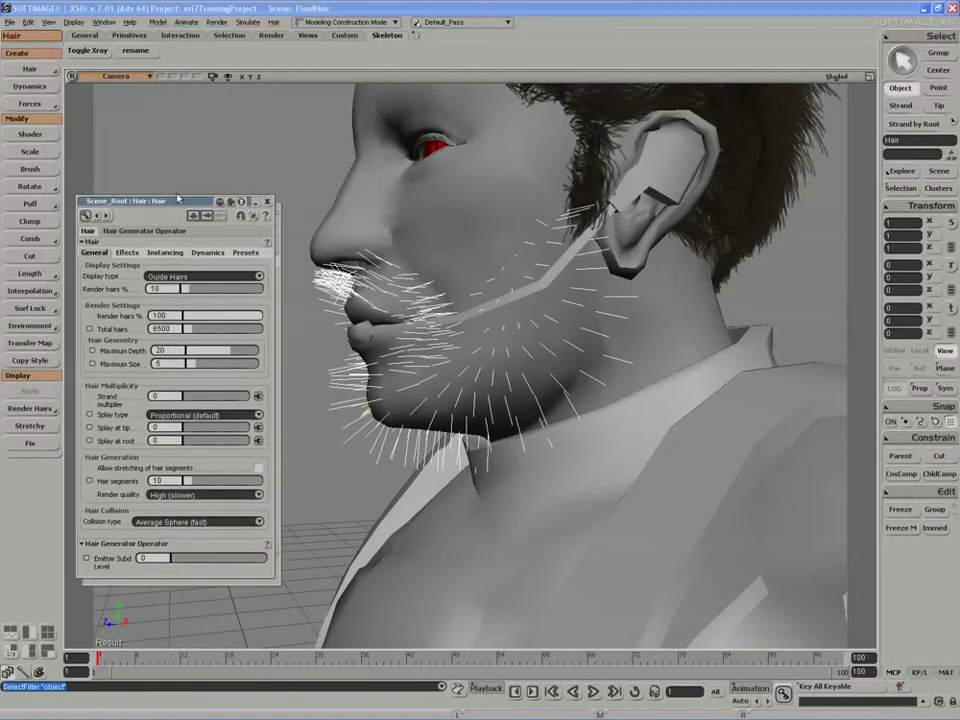
{"action": "left_click", "coordinate": [49, 153]}
{"action": "left_click_drag", "start_coordinate": [289, 151], "coordinate": [75, 181]}
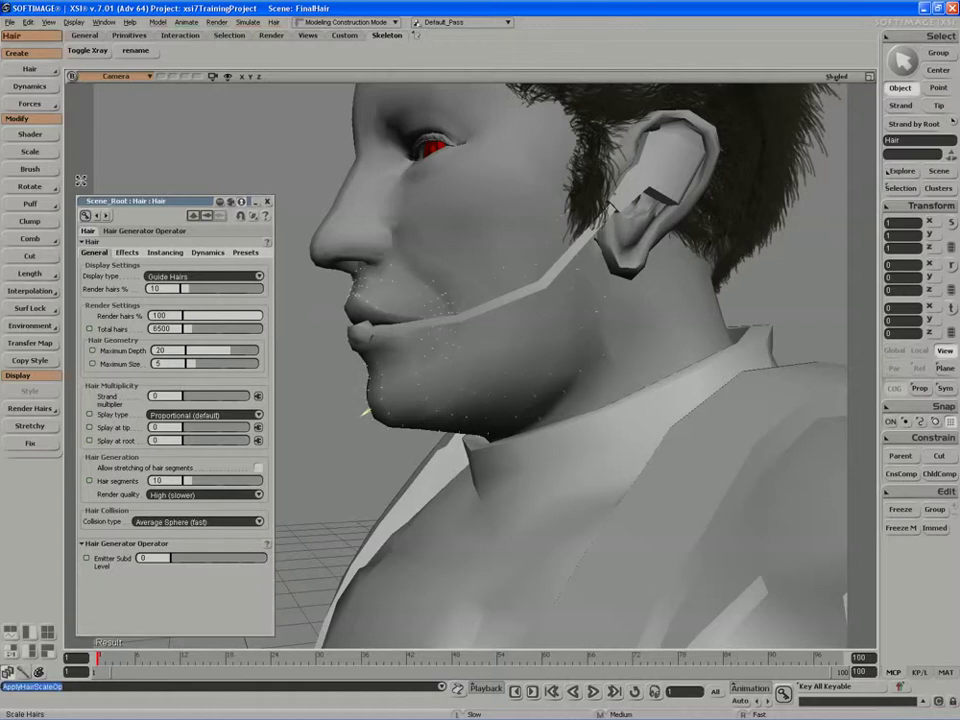
Set the beard's frizz to 90 at root, 66.667 at tip, frequency 61.688, and kink to 100.463 at root, 74.537 at tip, frequency 17.506.
{"action": "key", "text": "s"}
{"action": "mouse_move", "coordinate": [413, 343]}
{"action": "right_mouse_down"}
{"action": "mouse_move", "coordinate": [427, 341]}
{"action": "mouse_move", "coordinate": [411, 326]}
{"action": "right_mouse_up"}
{"action": "middle_click_drag", "start_coordinate": [411, 326], "coordinate": [311, 324]}
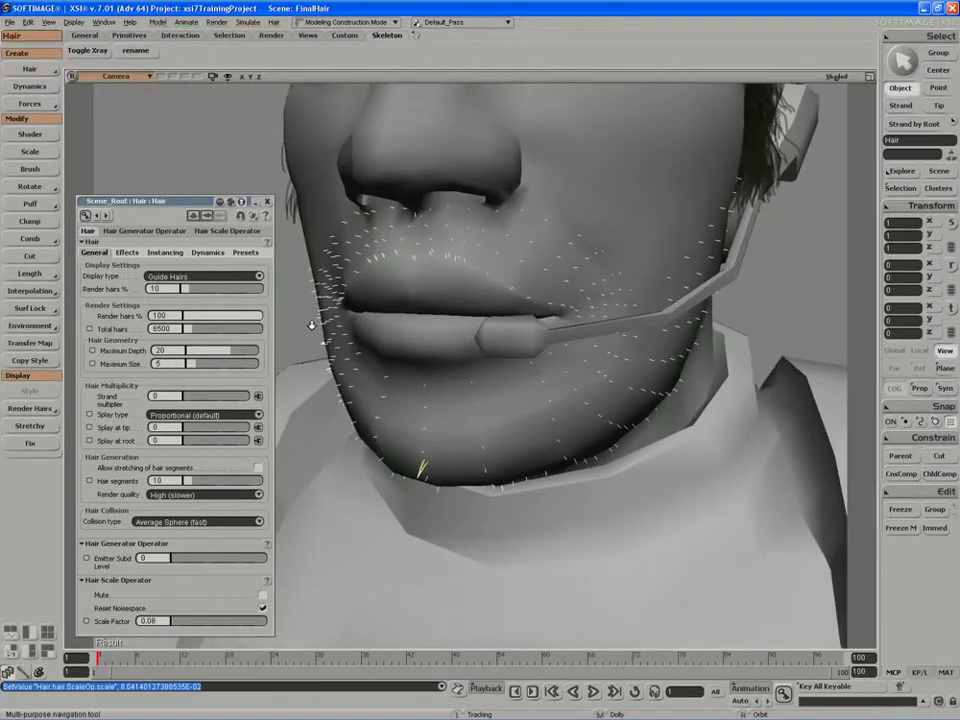
{"action": "left_click", "coordinate": [138, 256]}
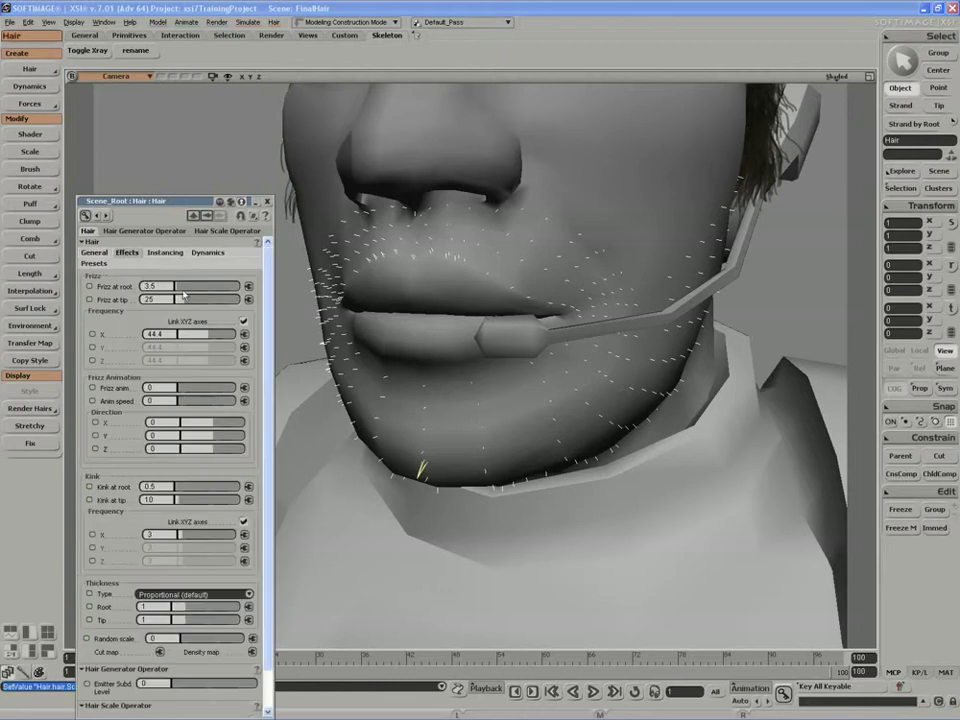
{"action": "left_click_drag", "start_coordinate": [184, 287], "coordinate": [222, 337]}
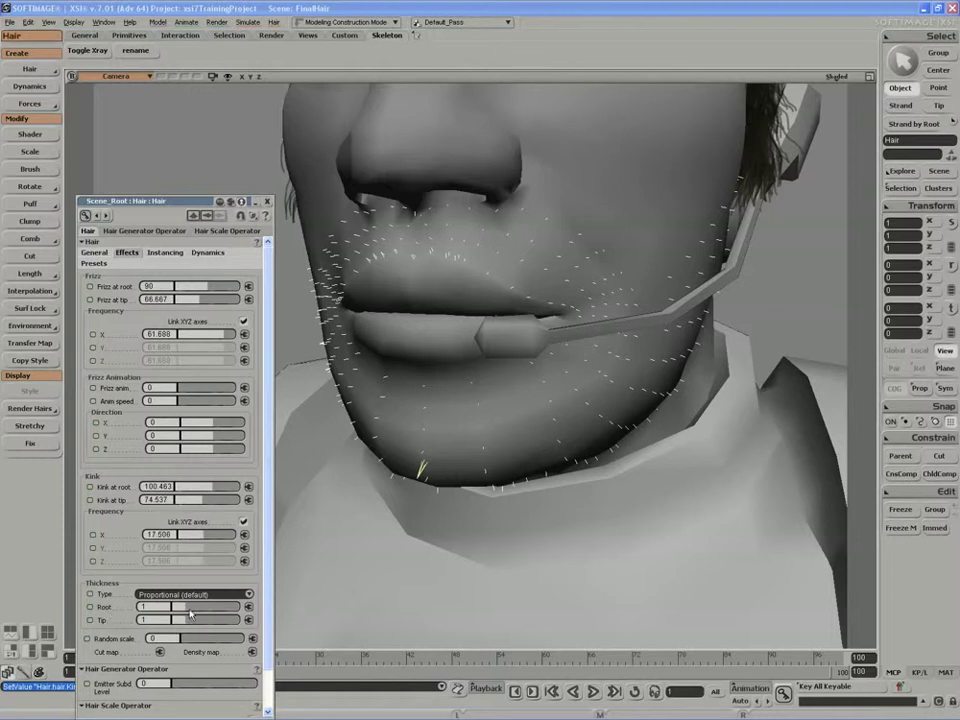
Set the hair thickness to 1.283 at the root and 1.195 at the tip, with a random scale of 0.371.
{"action": "left_click_drag", "start_coordinate": [190, 615], "coordinate": [192, 614]}
{"action": "left_click_drag", "start_coordinate": [182, 642], "coordinate": [204, 639]}
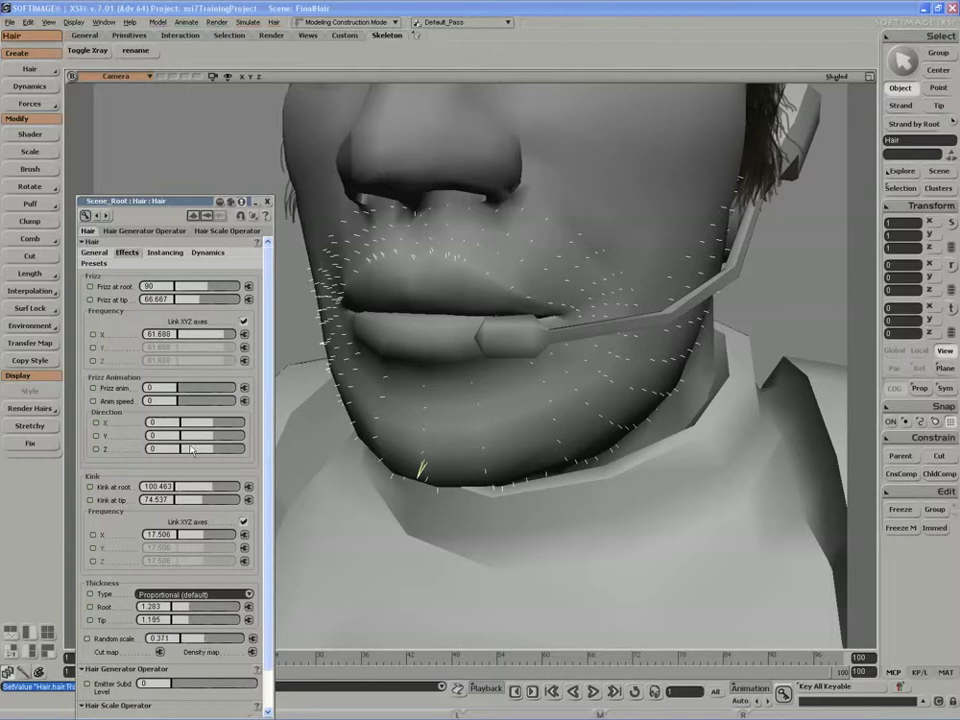
Display the beard as render hairs and raise the displayed hair percentage to 100.
{"action": "left_click", "coordinate": [93, 252]}
{"action": "left_click", "coordinate": [205, 276]}
{"action": "left_click", "coordinate": [200, 292]}
{"action": "key", "text": "s"}
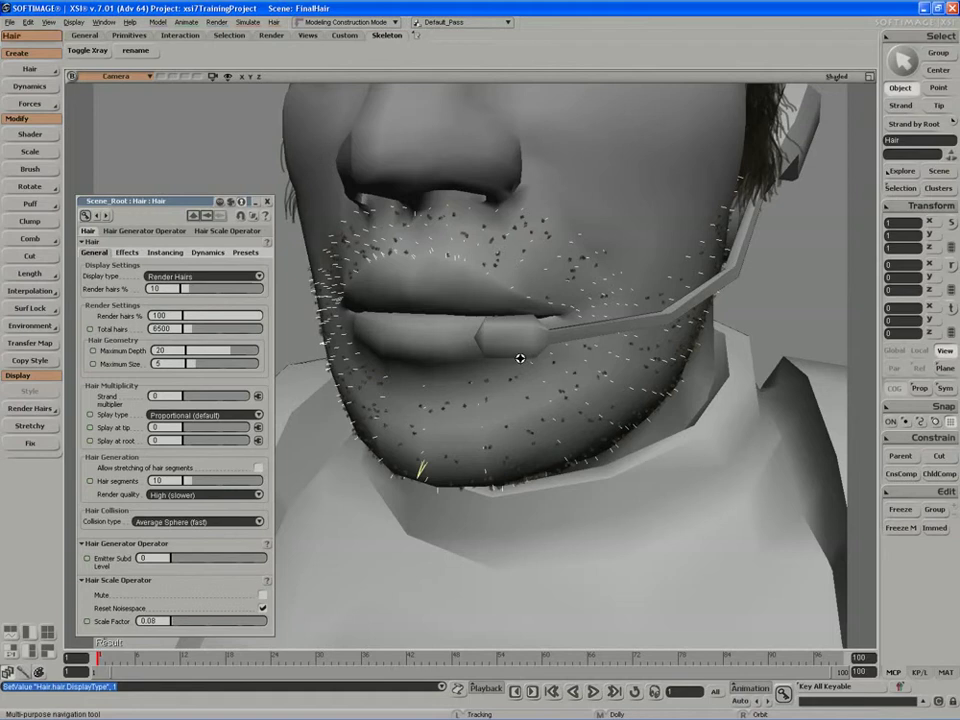
{"action": "middle_click_drag", "start_coordinate": [519, 358], "coordinate": [525, 358]}
{"action": "right_click_drag", "start_coordinate": [501, 359], "coordinate": [448, 358]}
{"action": "left_click_drag", "start_coordinate": [188, 289], "coordinate": [283, 315]}
Deselect the beard hair and reduce its thickness to 0.9 at the root and 0.7 at the tip.
{"action": "key", "text": "space"}
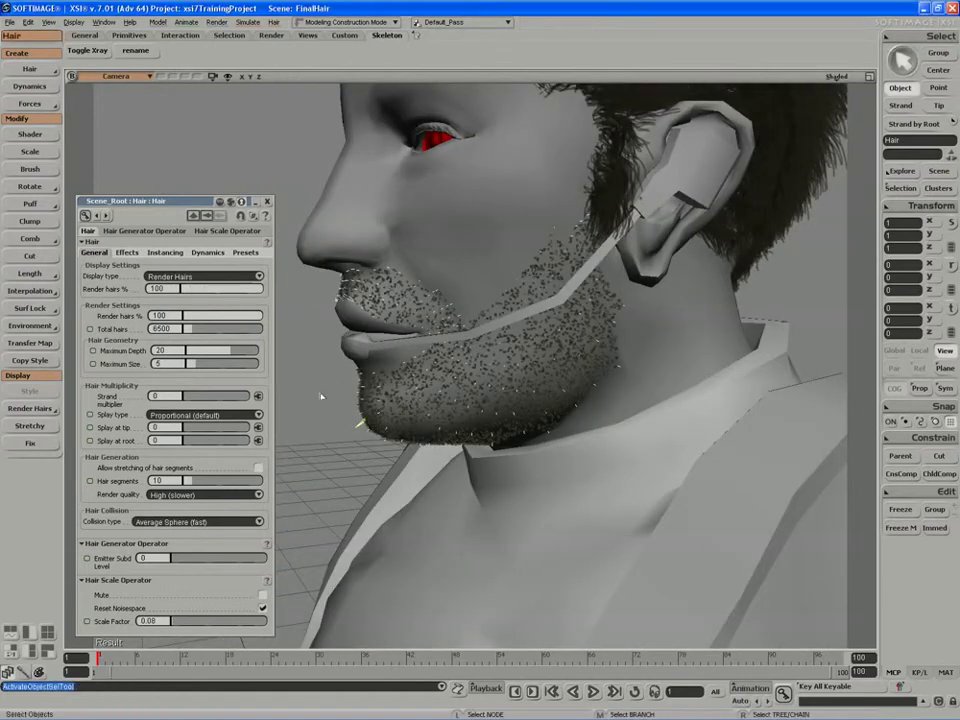
{"action": "left_click", "coordinate": [322, 395]}
{"action": "key", "text": "s"}
{"action": "middle_click_drag", "start_coordinate": [354, 405], "coordinate": [402, 378]}
{"action": "right_click_drag", "start_coordinate": [466, 410], "coordinate": [330, 461]}
{"action": "scroll", "coordinate": [330, 461], "scroll_direction": "up", "scroll_amount": 6}
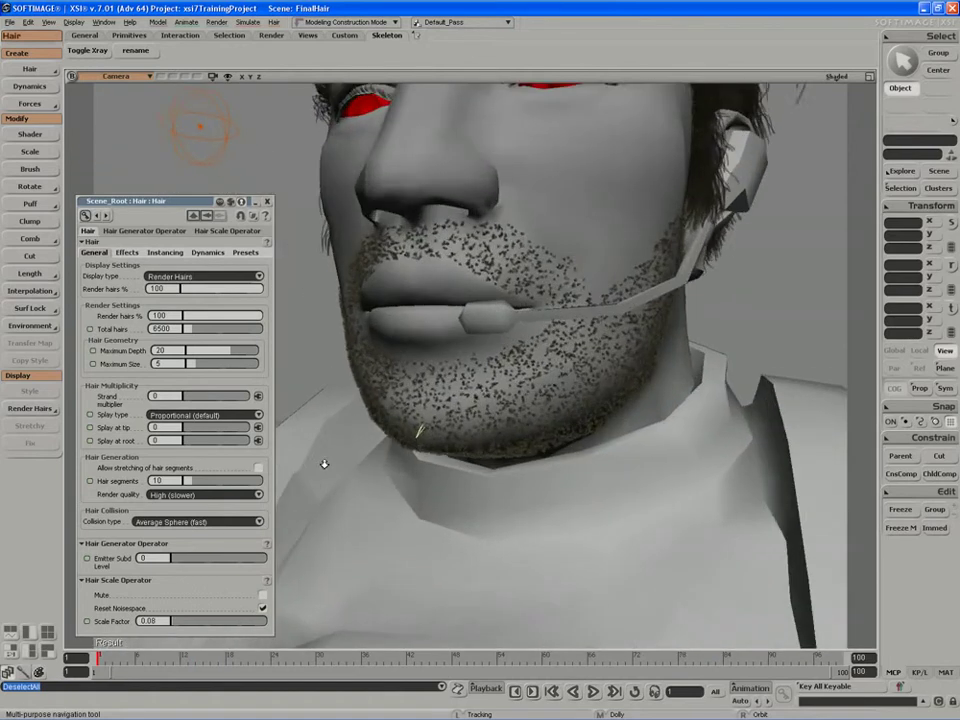
{"action": "left_click", "coordinate": [127, 252]}
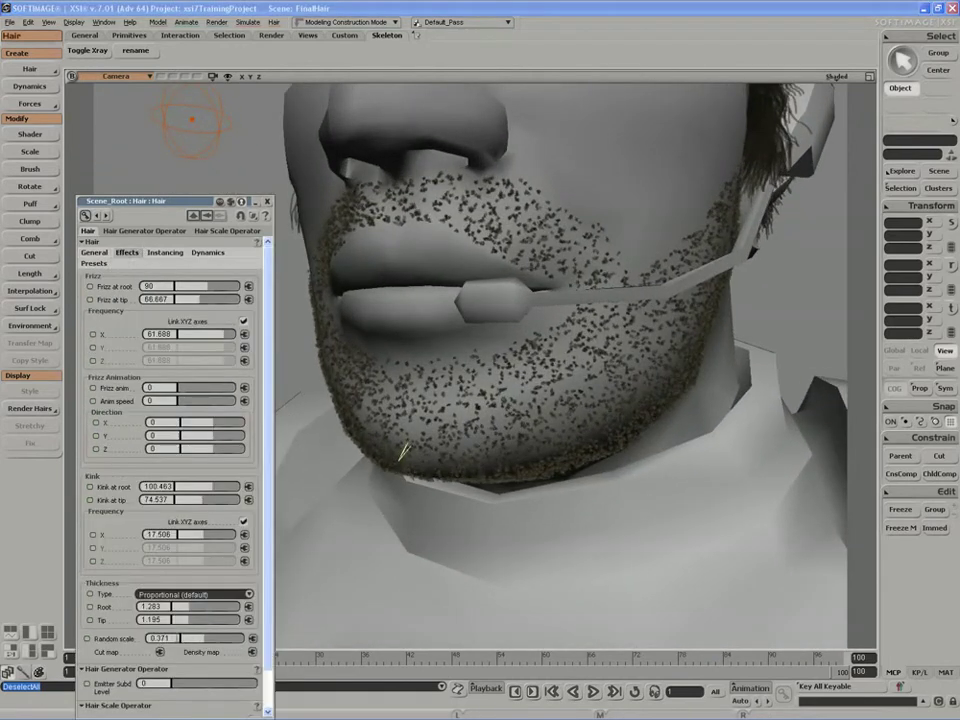
{"action": "left_click", "coordinate": [152, 606]}
{"action": "type", "text": "0.9"}
{"action": "key", "text": "Tab"}
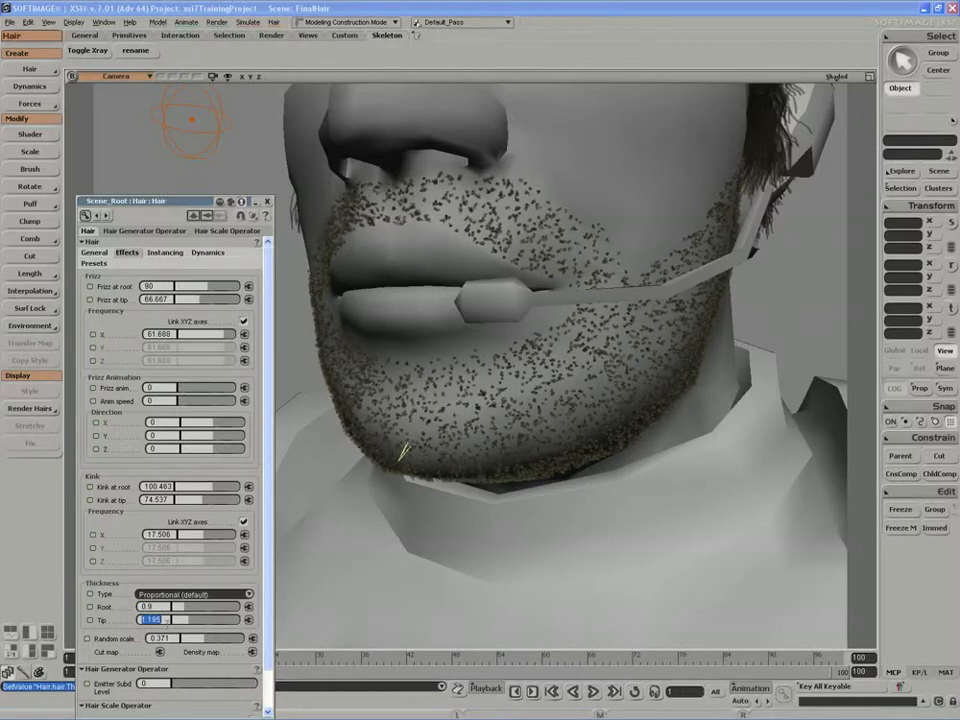
{"action": "key", "text": "BackSpace"}
{"action": "type", "text": ".7"}
{"action": "key", "text": "Return"}
Set the beard's total number of hairs to 12000.
{"action": "scroll", "coordinate": [376, 474], "scroll_direction": "down", "scroll_amount": 3}
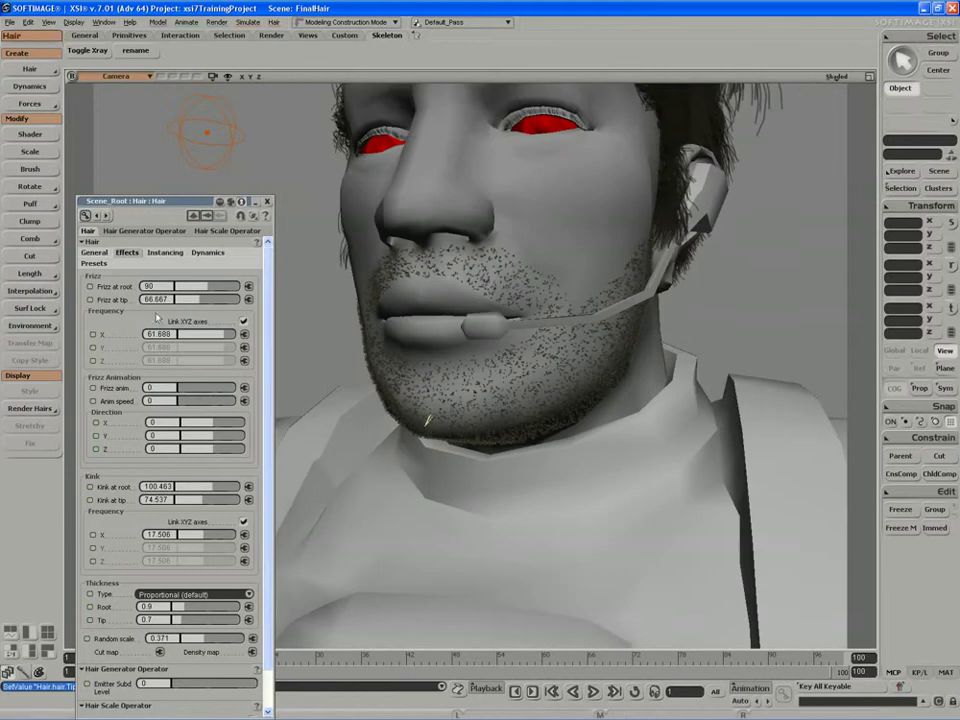
{"action": "left_click", "coordinate": [95, 252]}
{"action": "left_click", "coordinate": [184, 328]}
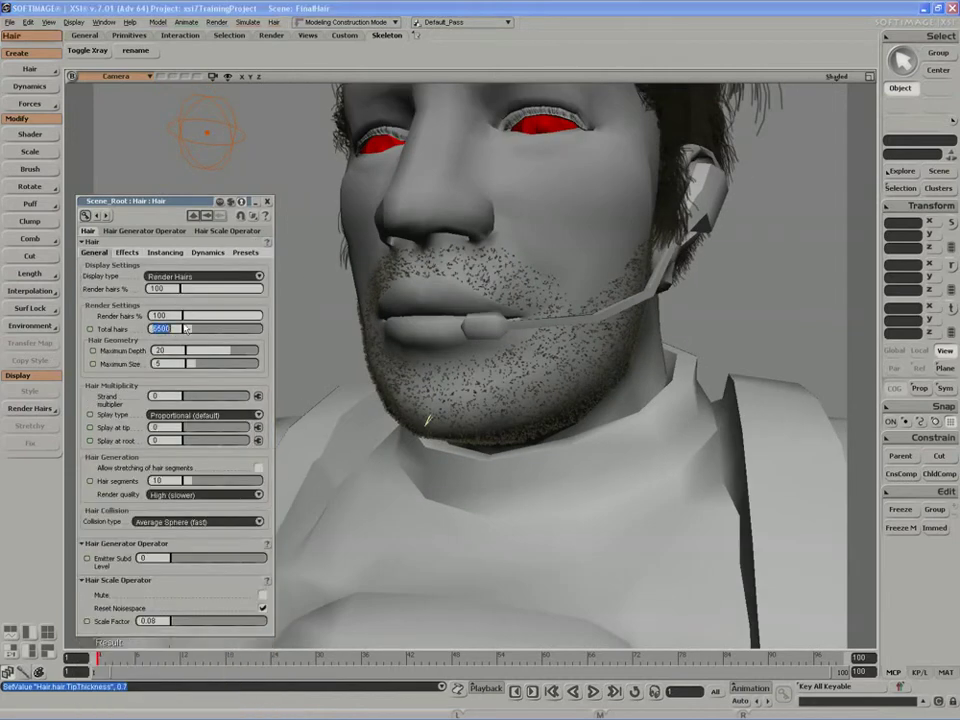
{"action": "type", "text": "12000"}
{"action": "key", "text": "Return"}
Reselect the beard hair and shorten it further with a second scale operation at a factor of about 0.878.
{"action": "key", "text": "s"}
{"action": "right_click_drag", "start_coordinate": [339, 326], "coordinate": [322, 336]}
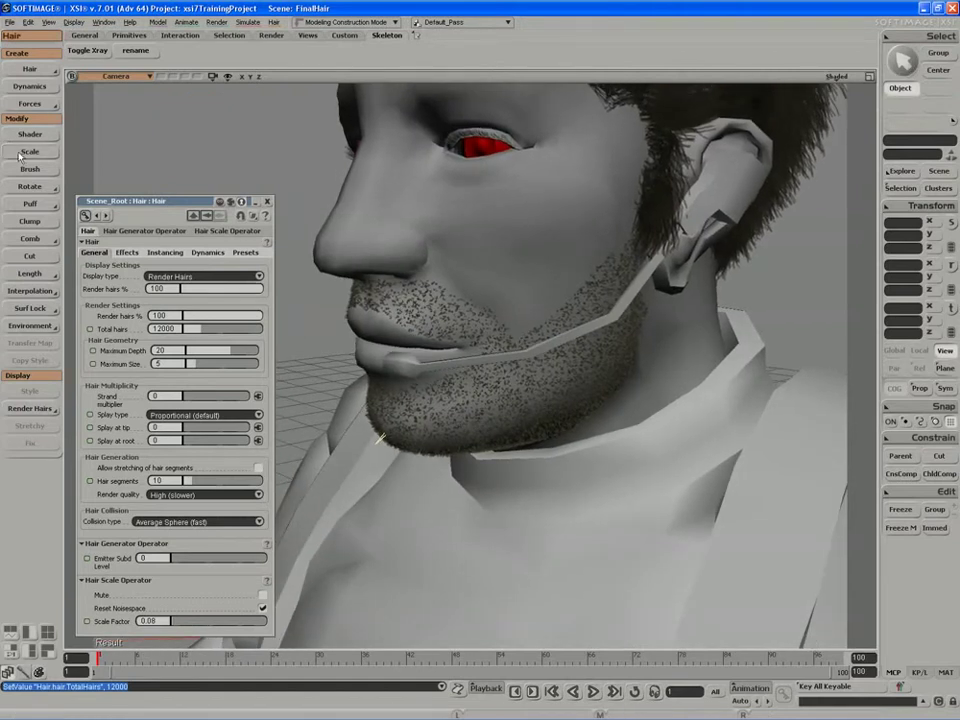
{"action": "left_click", "coordinate": [21, 154]}
{"action": "left_click", "coordinate": [392, 392]}
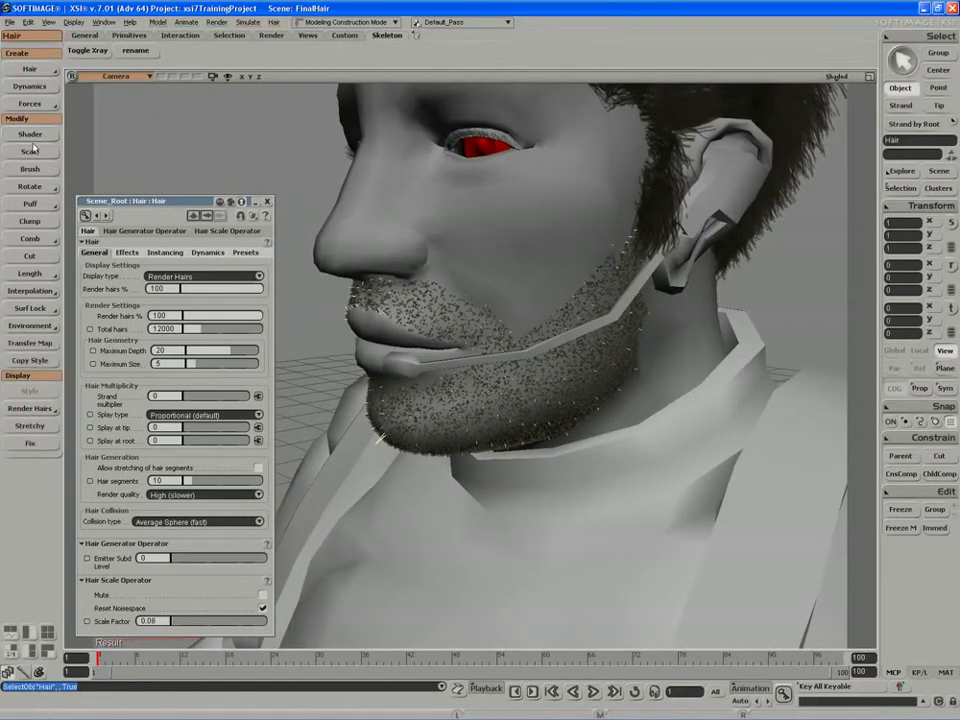
{"action": "mouse_move", "coordinate": [259, 170]}
{"action": "left_mouse_down"}
{"action": "mouse_move", "coordinate": [279, 167]}
{"action": "mouse_move", "coordinate": [259, 169]}
{"action": "left_mouse_up"}
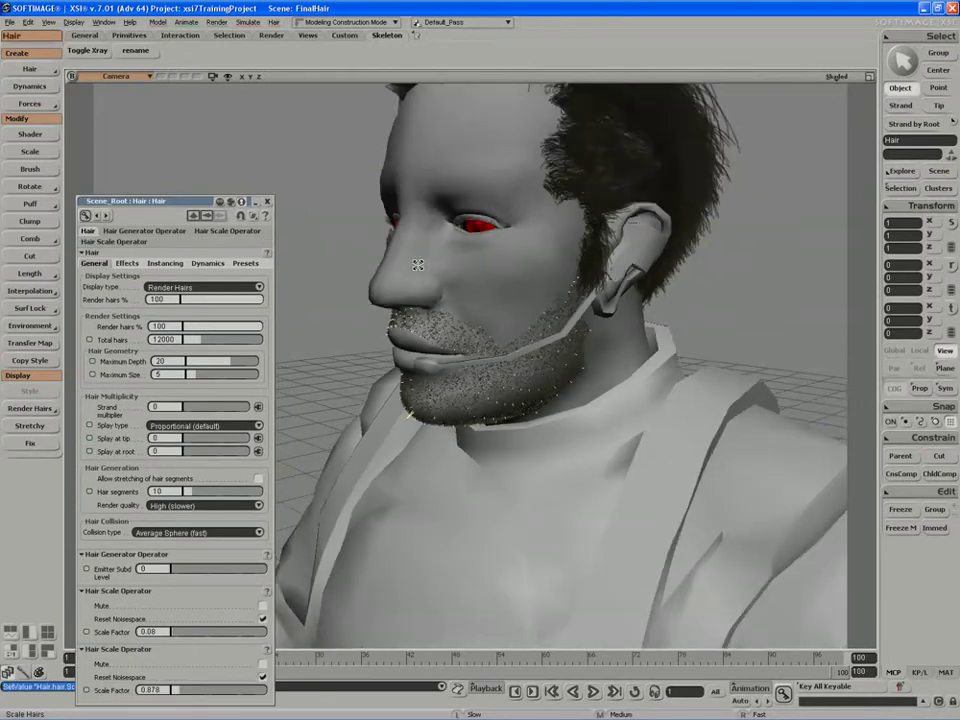
Close the hair properties, deselect the beard hair and undo that deselection.
{"action": "middle_click_drag", "start_coordinate": [418, 265], "coordinate": [329, 223]}
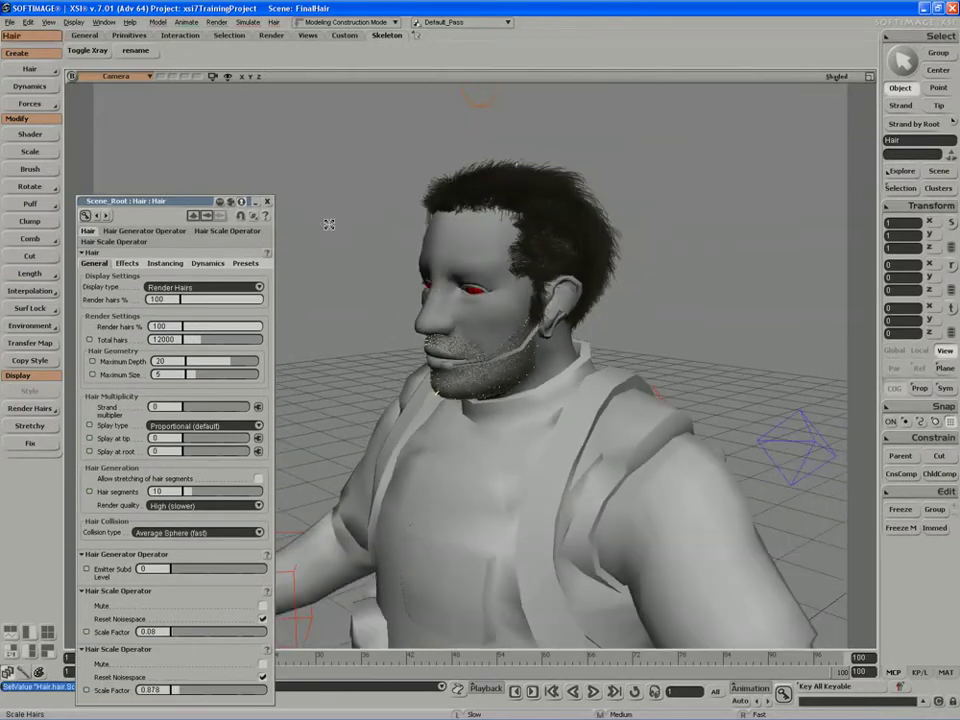
{"action": "left_click", "coordinate": [268, 202]}
{"action": "key", "text": "s"}
{"action": "right_click_drag", "start_coordinate": [323, 278], "coordinate": [349, 272]}
{"action": "key", "text": "space"}
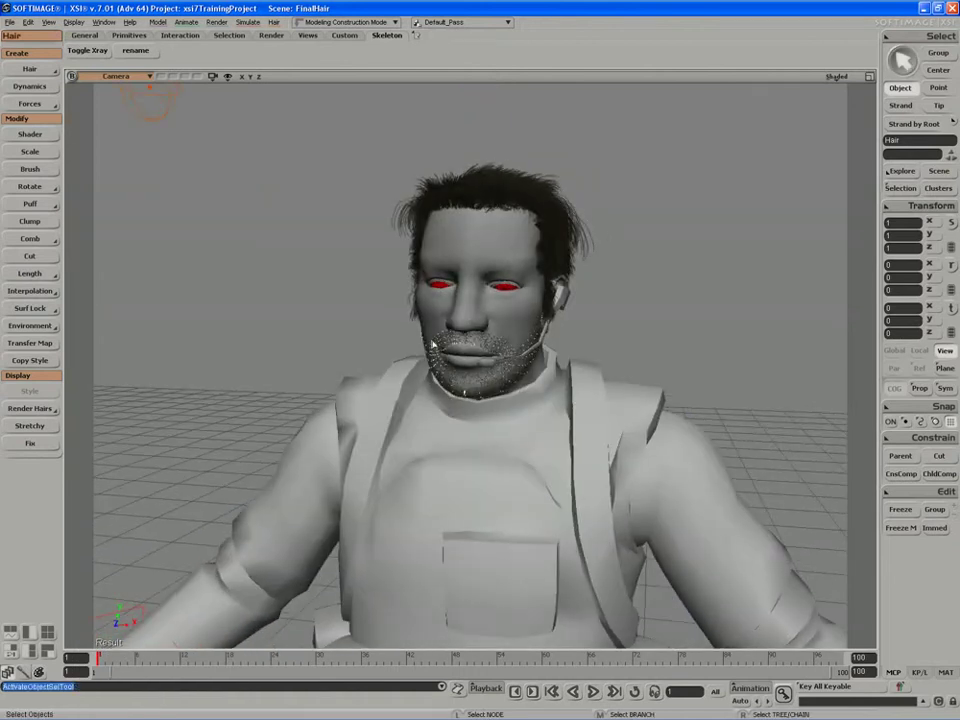
{"action": "left_click", "coordinate": [312, 287]}
{"action": "key", "text": "ctrl+z"}
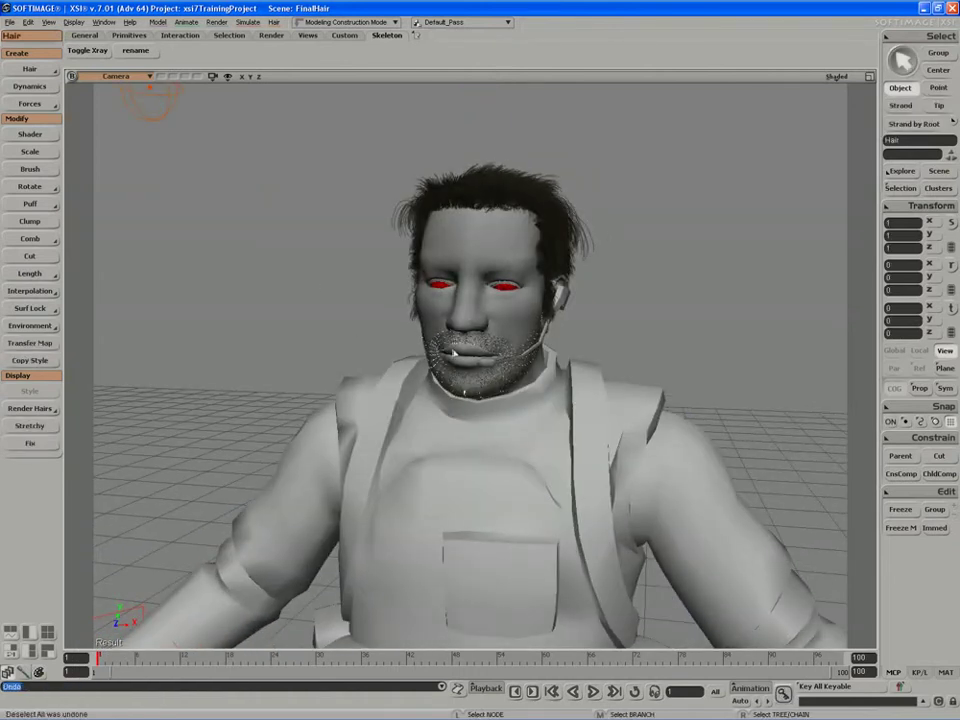
Open the selected beard hair's shader properties and its render tree, keeping both windows clear of the face.
{"action": "key", "text": "1"}
{"action": "key", "text": "2"}
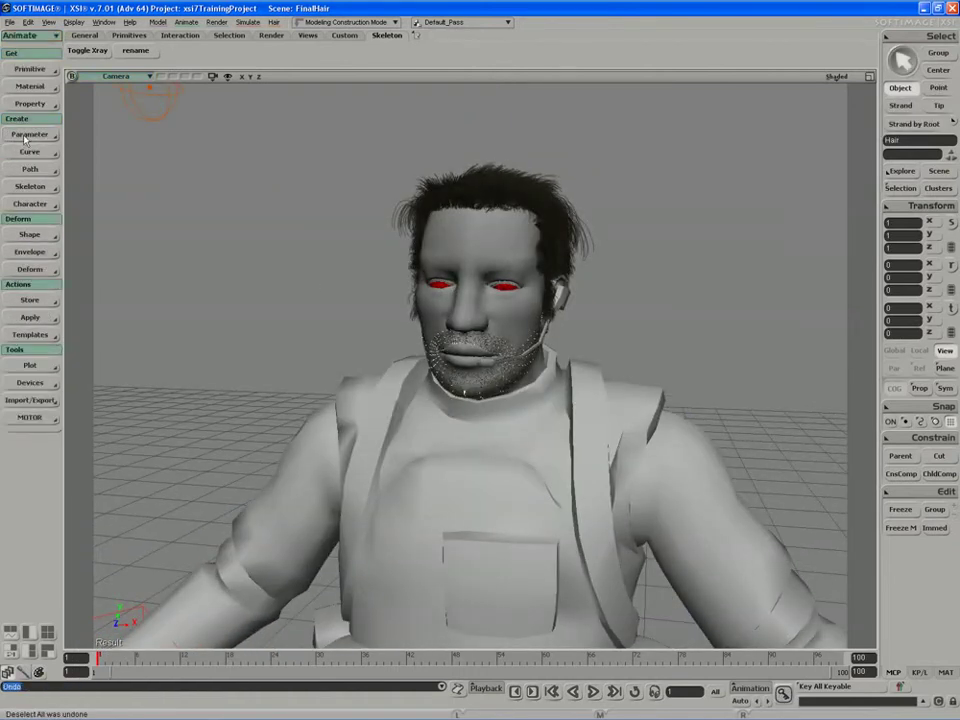
{"action": "key", "text": "3"}
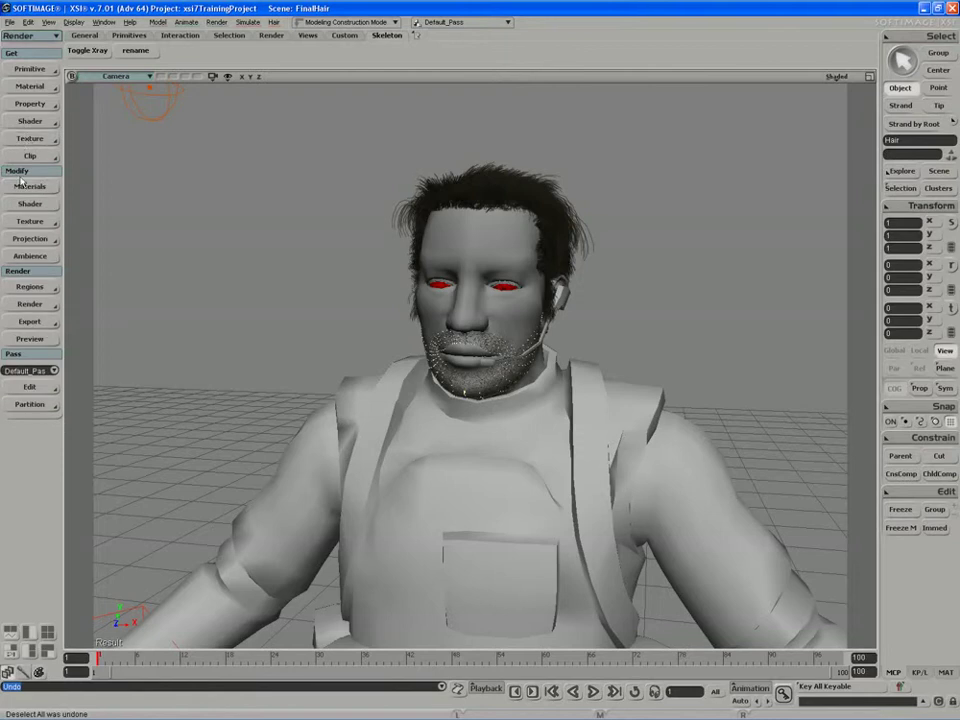
{"action": "left_click", "coordinate": [21, 205]}
{"action": "left_click_drag", "start_coordinate": [123, 116], "coordinate": [179, 106]}
{"action": "key", "text": "7"}
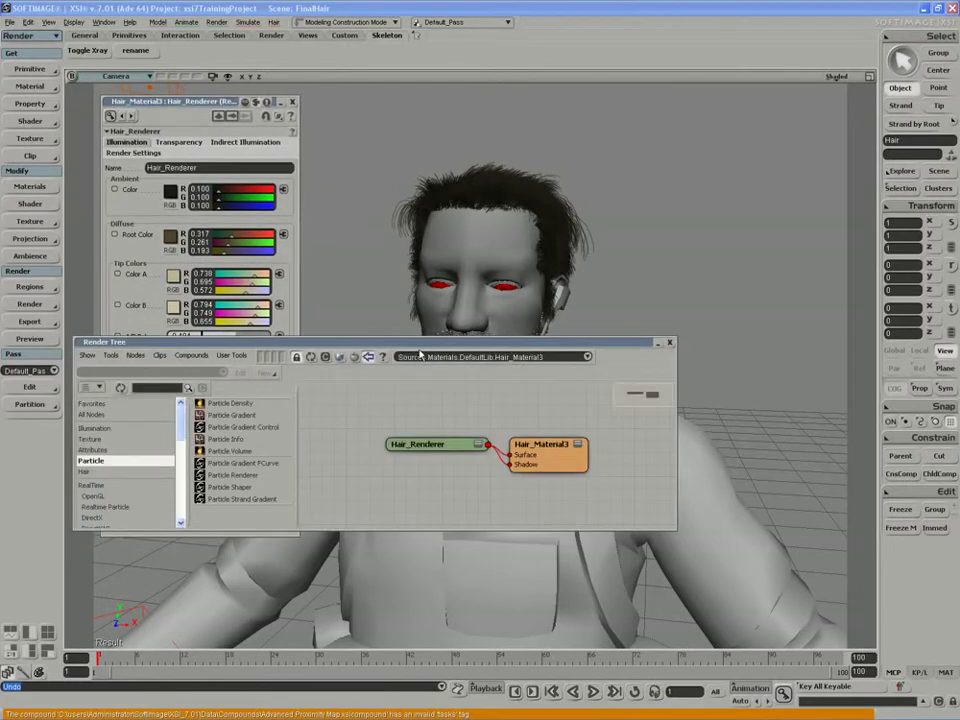
{"action": "left_click_drag", "start_coordinate": [420, 354], "coordinate": [499, 452]}
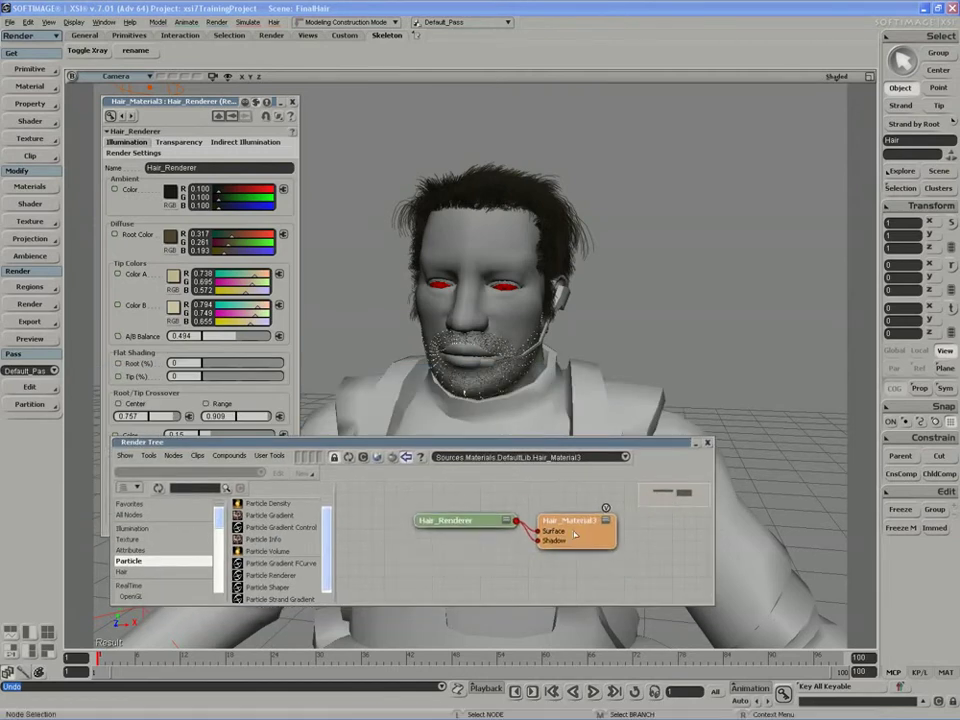
{"action": "left_click", "coordinate": [566, 525]}
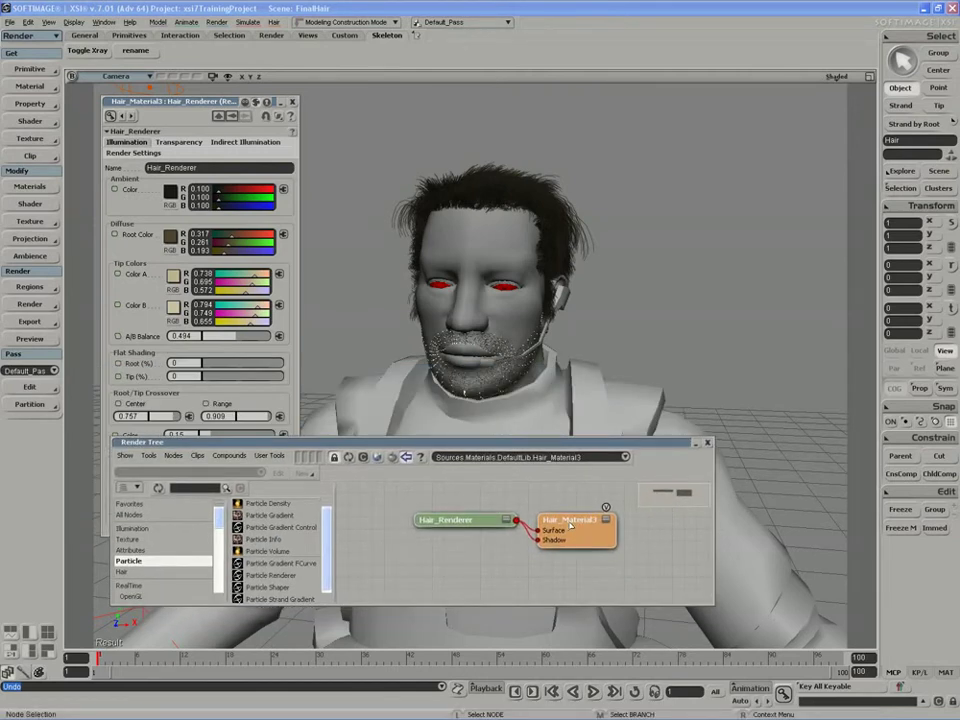
{"action": "type", "text": "stubbleM"}
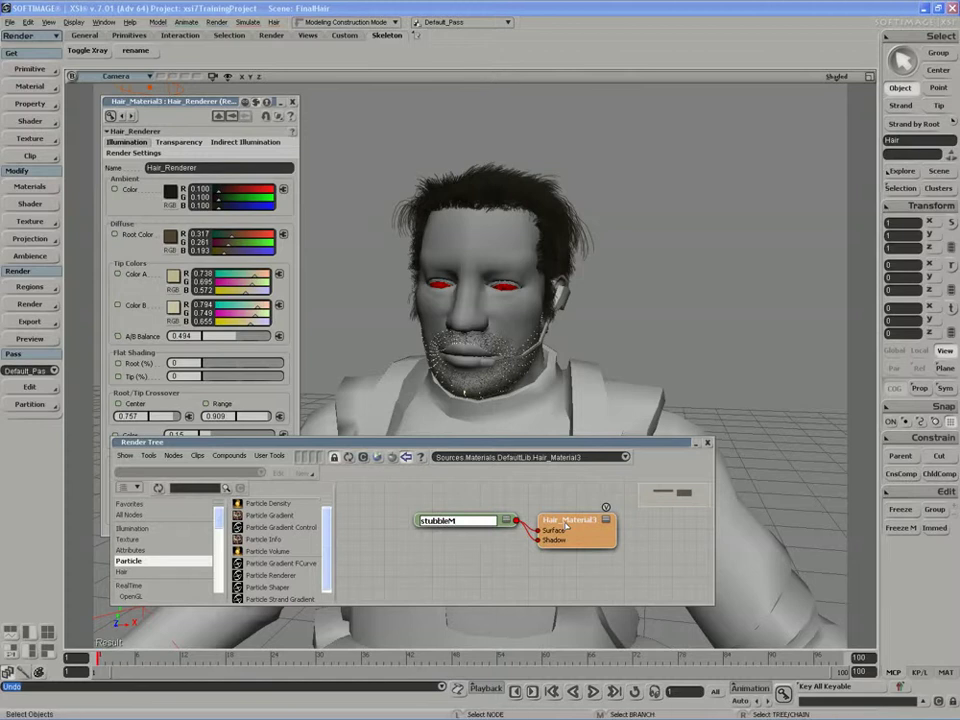
{"action": "key", "text": "Escape"}
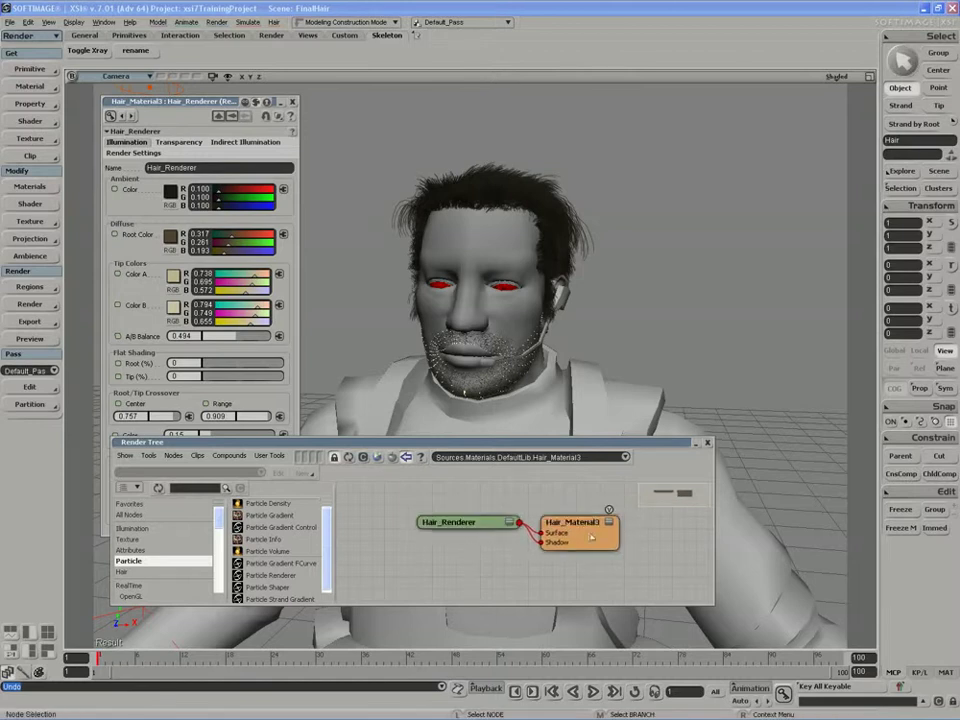
Open the Hair_Material3 node's properties and rename the material stubbleMat.
{"action": "right_click", "coordinate": [586, 521]}
{"action": "left_click", "coordinate": [575, 532]}
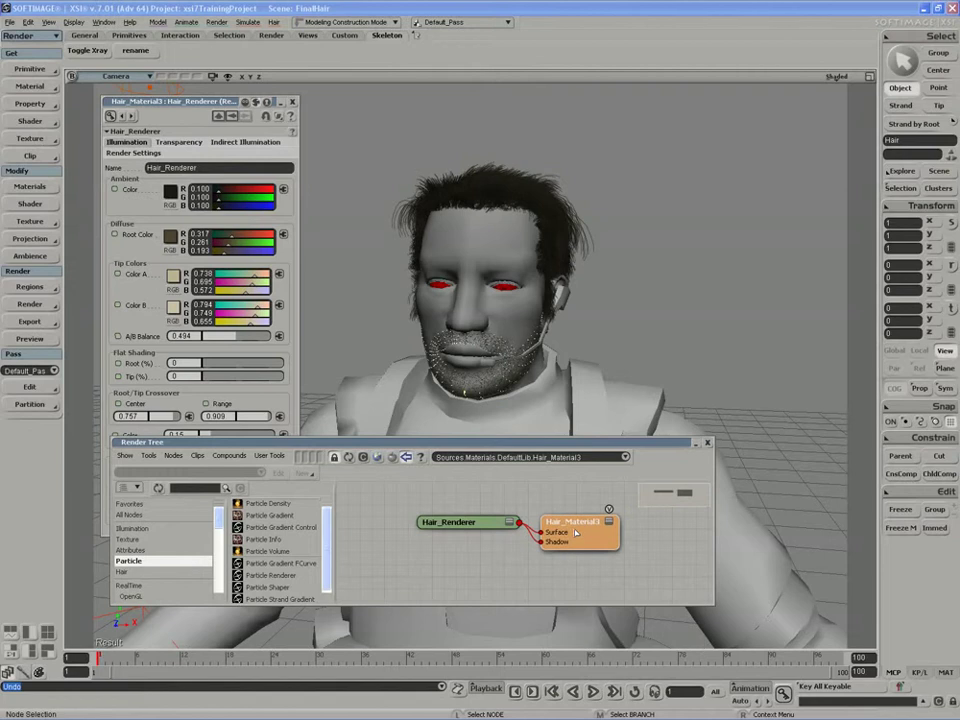
{"action": "double_click", "coordinate": [575, 526]}
{"action": "right_click", "coordinate": [575, 526]}
{"action": "left_click", "coordinate": [575, 526]}
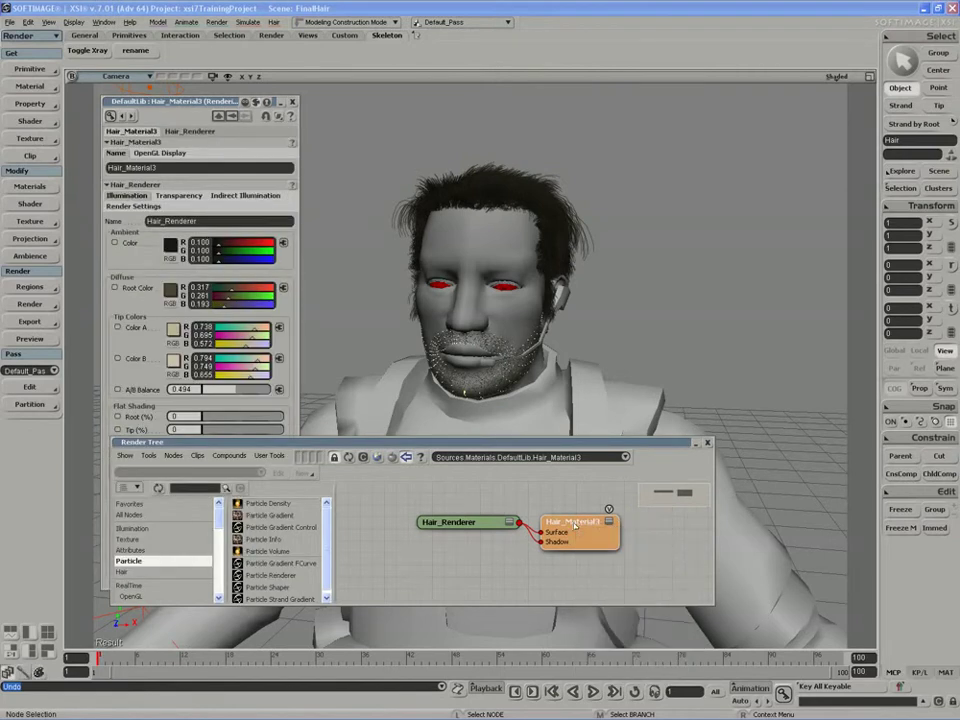
{"action": "key", "text": "F2"}
{"action": "type", "text": "stubbleMat"}
{"action": "key", "text": "Return"}
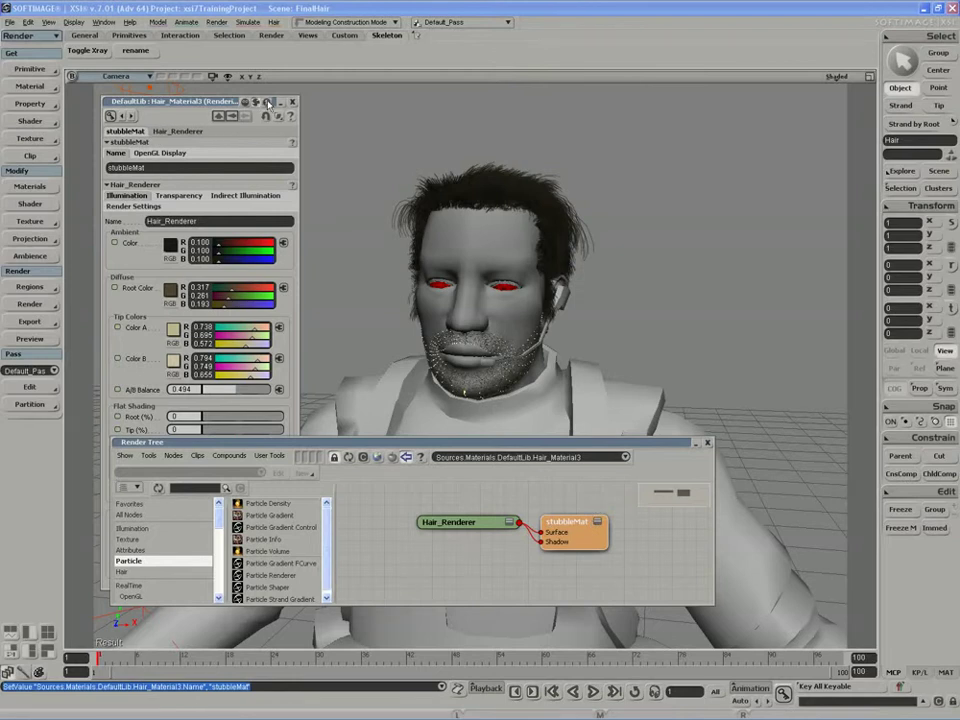
Lock the stubbleMat property page and close the render tree.
{"action": "left_click", "coordinate": [267, 103]}
{"action": "left_click_drag", "start_coordinate": [217, 102], "coordinate": [211, 88]}
{"action": "left_click", "coordinate": [707, 442]}
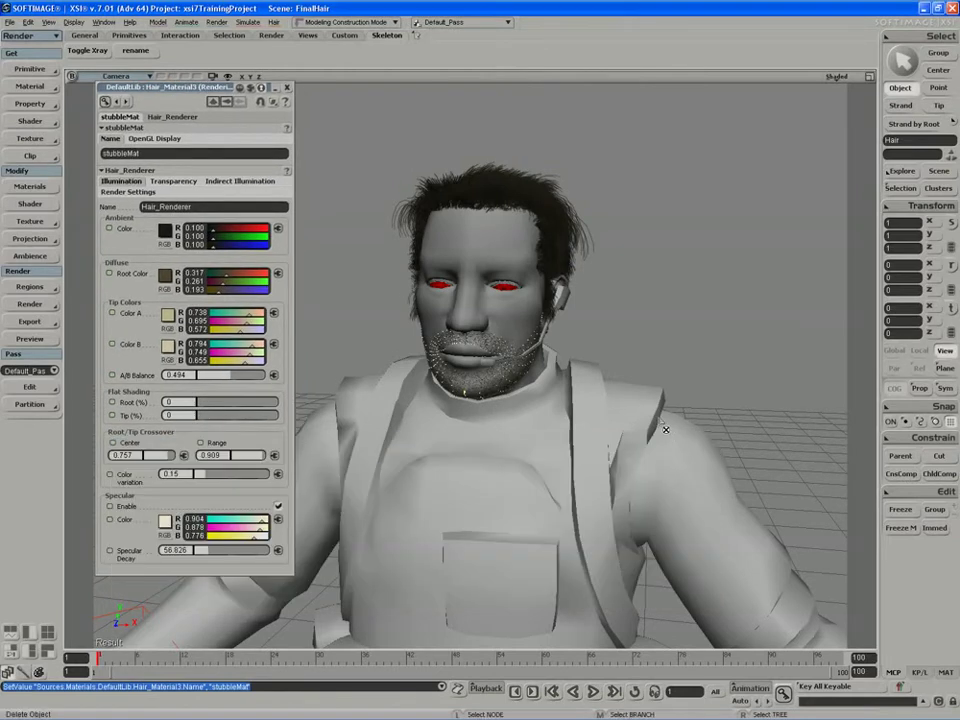
Darken the diffuse root color to HLS 0.091, 0.139, 0.243 and copy it to both tip colors and the specular color.
{"action": "key", "text": "s"}
{"action": "right_click_drag", "start_coordinate": [636, 390], "coordinate": [588, 386]}
{"action": "middle_click_drag", "start_coordinate": [527, 405], "coordinate": [432, 420]}
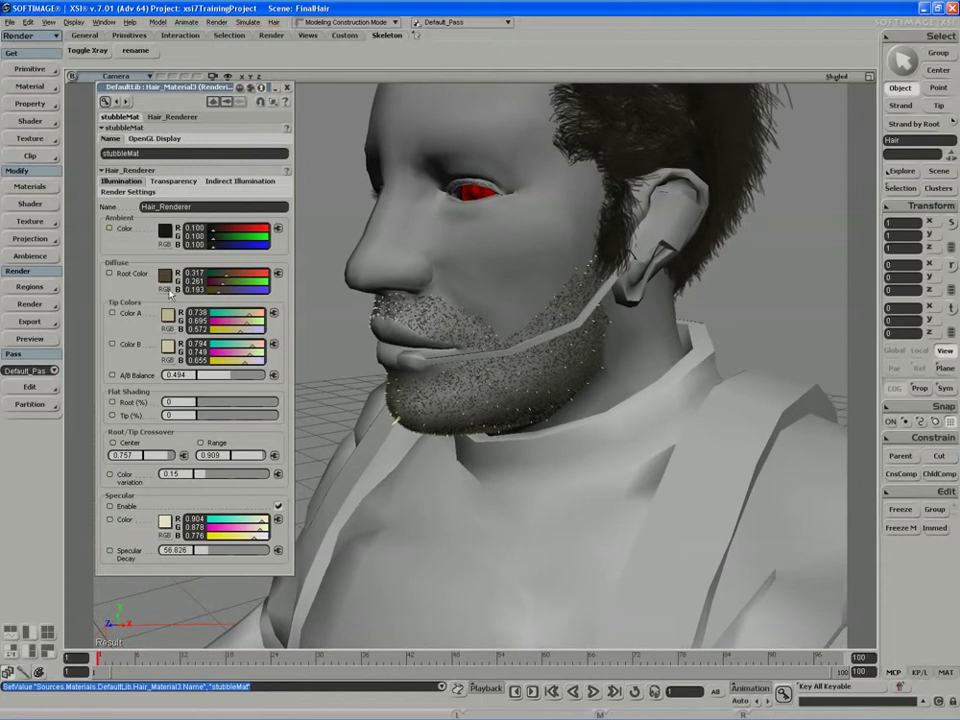
{"action": "left_click", "coordinate": [167, 289]}
{"action": "left_click_drag", "start_coordinate": [220, 285], "coordinate": [169, 350]}
{"action": "left_click_drag", "start_coordinate": [165, 280], "coordinate": [166, 522]}
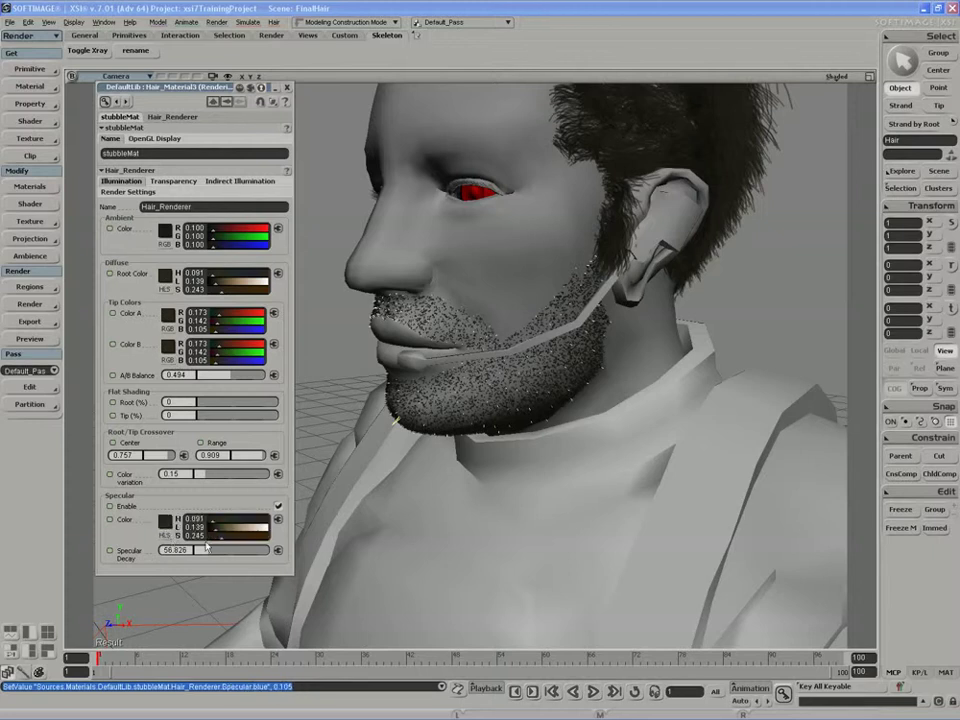
Deselect the beard hair, inspect the stubble color from the side and close the material properties.
{"action": "key", "text": "space"}
{"action": "left_click_drag", "start_coordinate": [315, 352], "coordinate": [338, 391]}
{"action": "scroll", "coordinate": [356, 400], "scroll_direction": "down", "scroll_amount": 5}
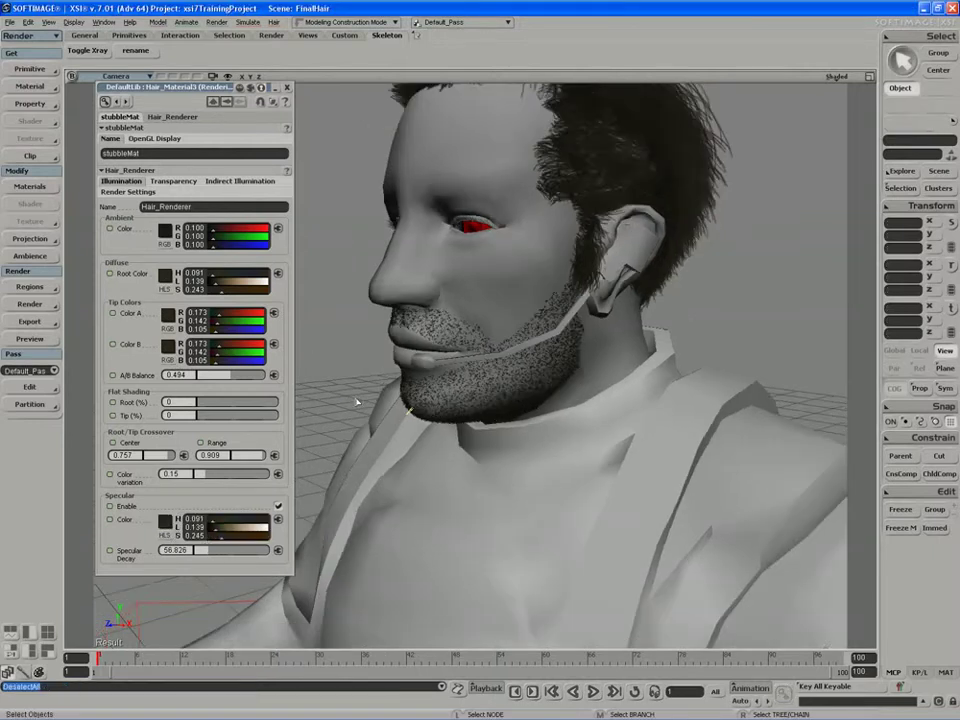
{"action": "key", "text": "s"}
{"action": "right_click_drag", "start_coordinate": [368, 386], "coordinate": [430, 400]}
{"action": "left_click", "coordinate": [287, 88]}
Render a preview region around the character's head and shoulders from the front, and hide the region after checking it.
{"action": "middle_click_drag", "start_coordinate": [496, 267], "coordinate": [393, 348]}
{"action": "left_click_drag", "start_coordinate": [580, 288], "coordinate": [463, 359]}
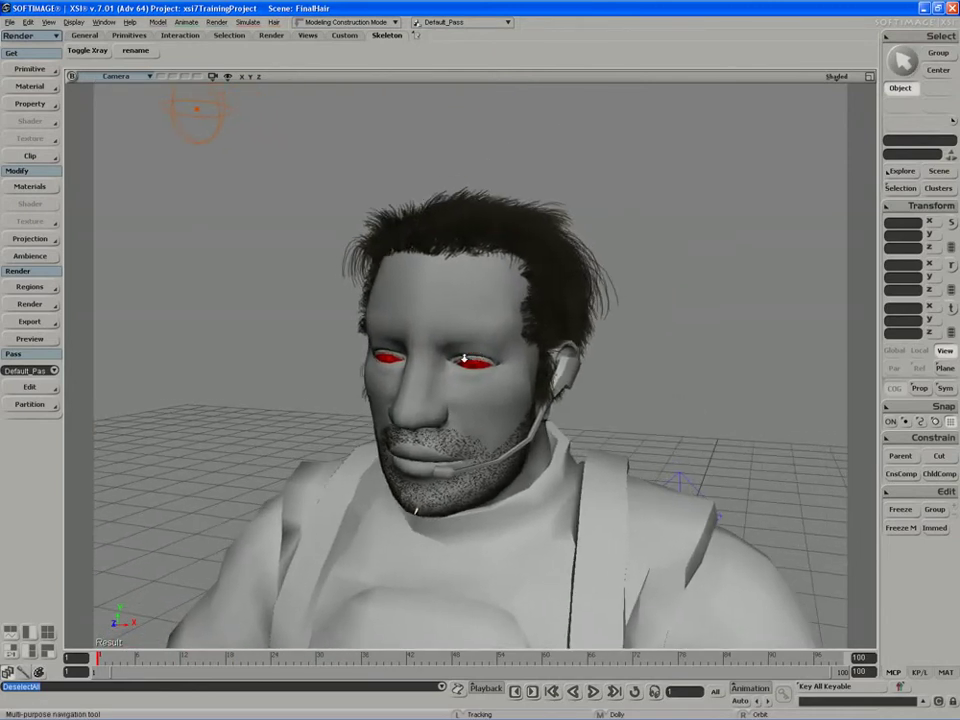
{"action": "middle_click_drag", "start_coordinate": [463, 359], "coordinate": [456, 362]}
{"action": "right_click_drag", "start_coordinate": [455, 363], "coordinate": [470, 346]}
{"action": "key", "text": "q"}
{"action": "mouse_move", "coordinate": [684, 113]}
{"action": "left_mouse_down"}
{"action": "mouse_move", "coordinate": [580, 198]}
{"action": "mouse_move", "coordinate": [212, 618]}
{"action": "mouse_move", "coordinate": [164, 639]}
{"action": "left_mouse_up"}
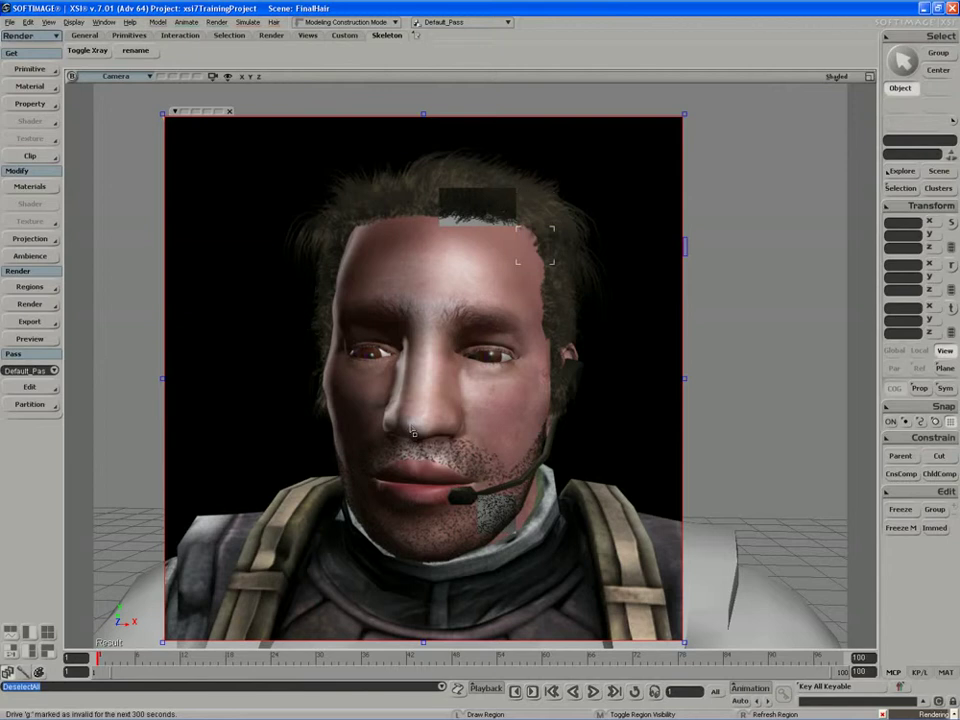
{"action": "middle_click", "coordinate": [411, 431]}
Reselect the beard hair and set its total number of hairs to 22000.
{"action": "key", "text": "space"}
{"action": "left_click", "coordinate": [430, 457]}
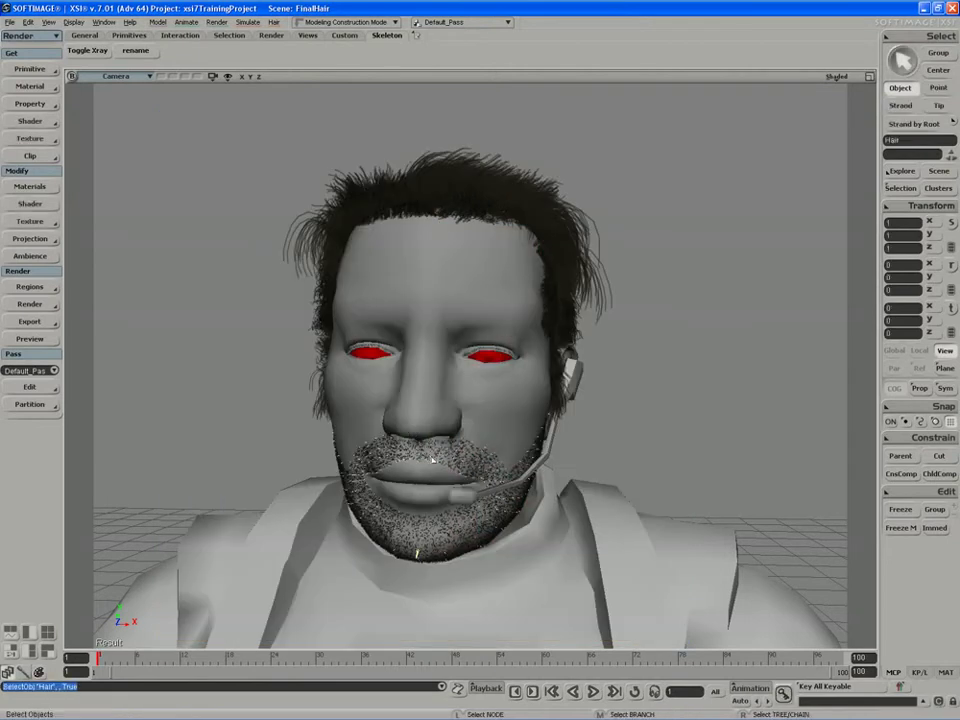
{"action": "key", "text": "Return"}
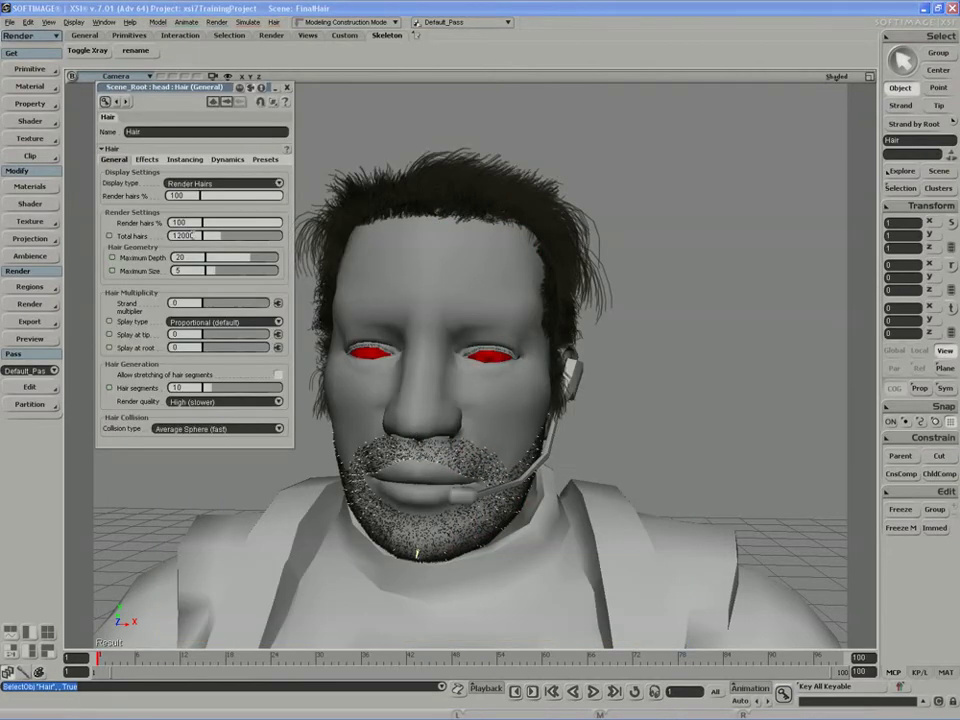
{"action": "left_click", "coordinate": [183, 235]}
{"action": "type", "text": "2"}
{"action": "key", "text": "Return"}
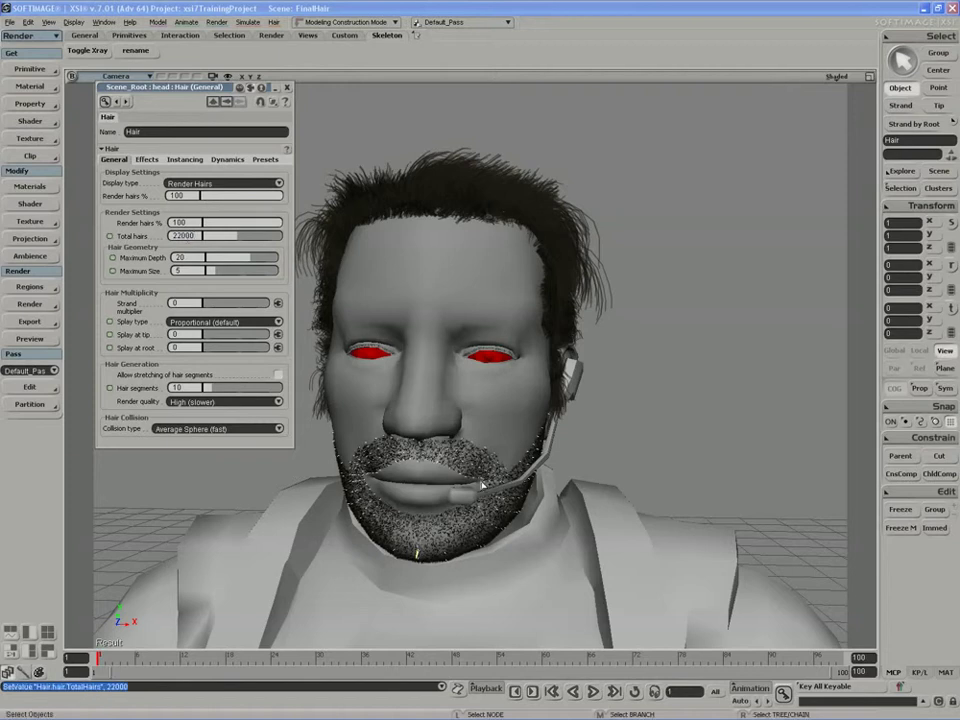
Set the beard hair's thickness to 0.7 at the root and 0.5 at the tip, and close its properties.
{"action": "left_click", "coordinate": [146, 159]}
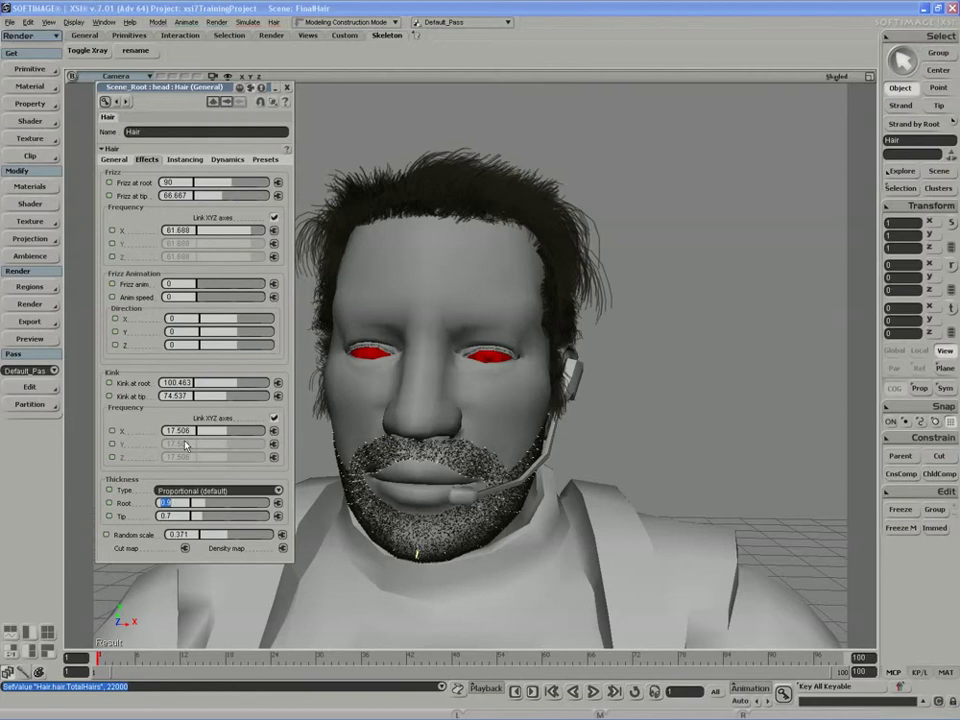
{"action": "type", "text": "0.7"}
{"action": "key", "text": "Tab"}
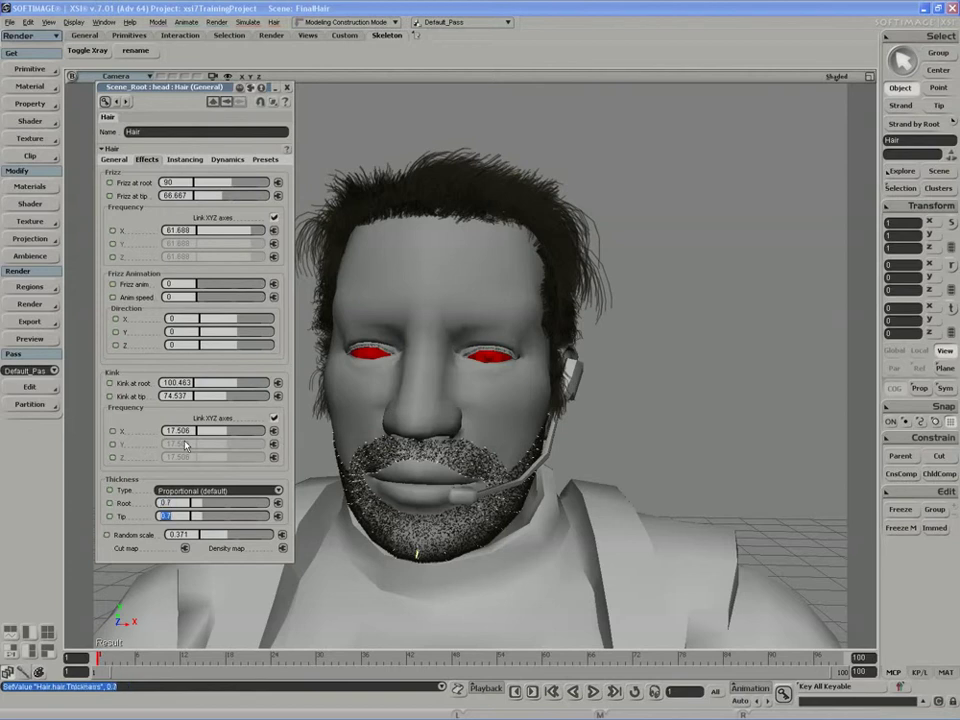
{"action": "type", "text": "0.5"}
{"action": "key", "text": "Return"}
{"action": "left_click", "coordinate": [288, 87]}
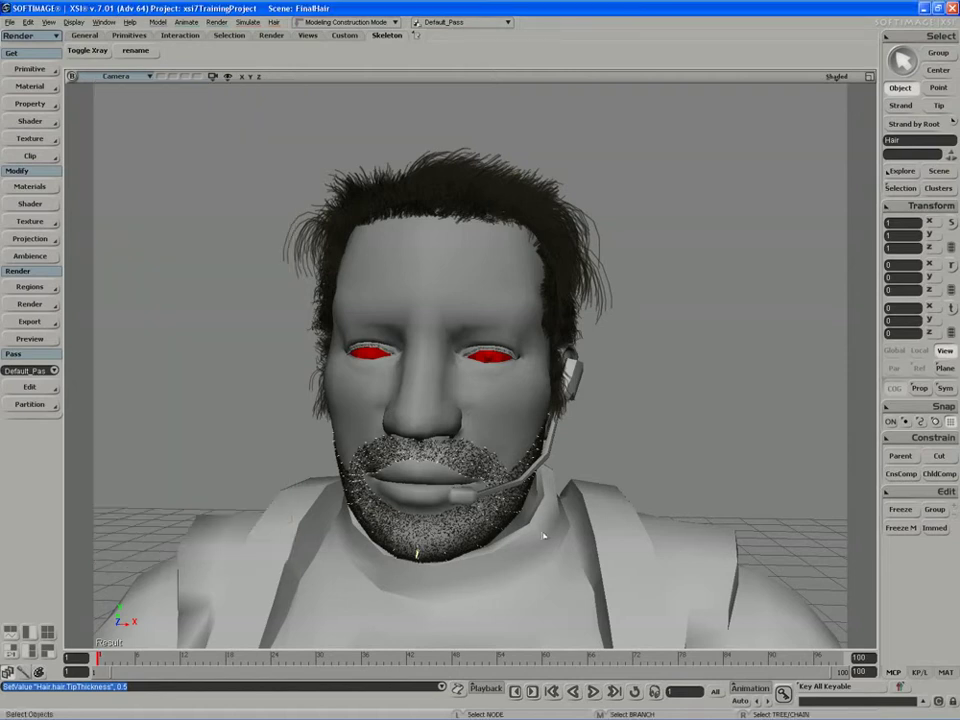
Freeze the beard hair's modeling operations and render a preview region around the head.
{"action": "left_click", "coordinate": [900, 527]}
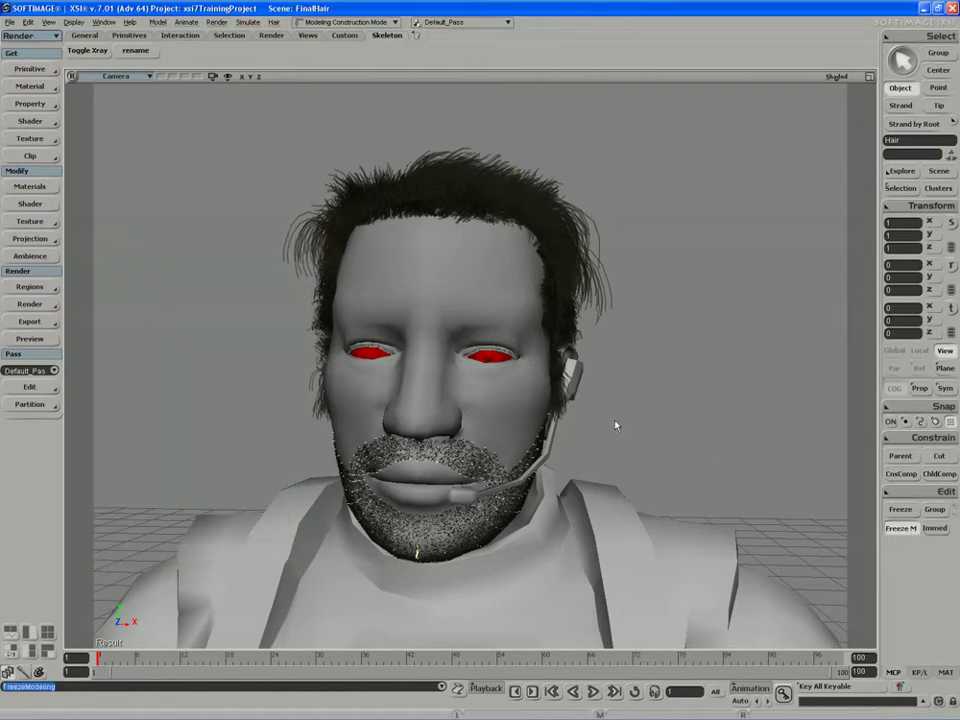
{"action": "key", "text": "q"}
{"action": "left_click_drag", "start_coordinate": [651, 115], "coordinate": [224, 603]}
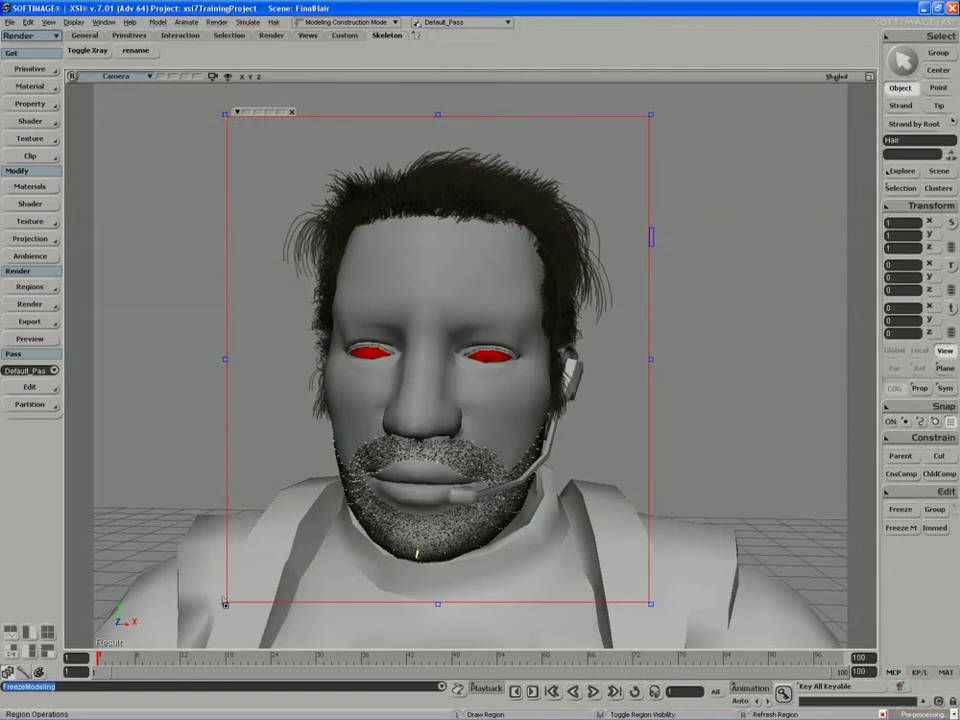